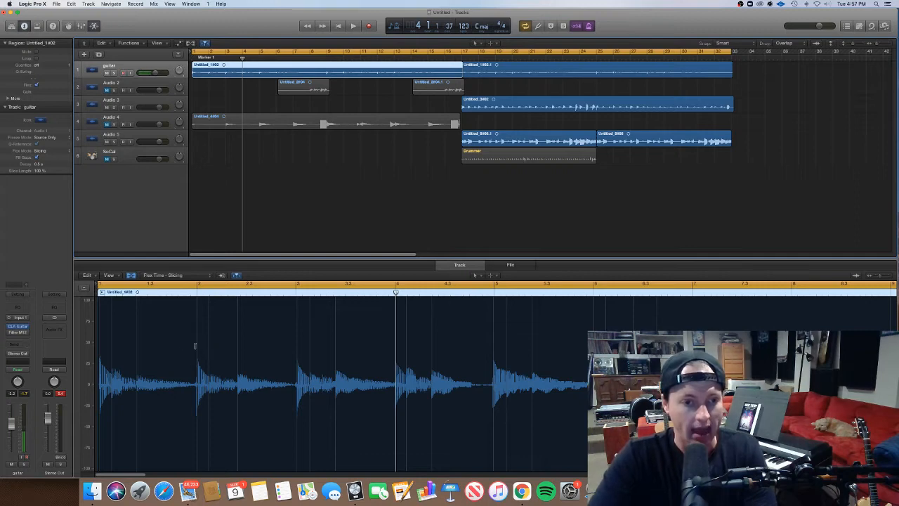
Close the audio editor and deselect the guitar region in the arrangement.
{"action": "left_click", "coordinate": [131, 274]}
{"action": "key", "text": "e"}
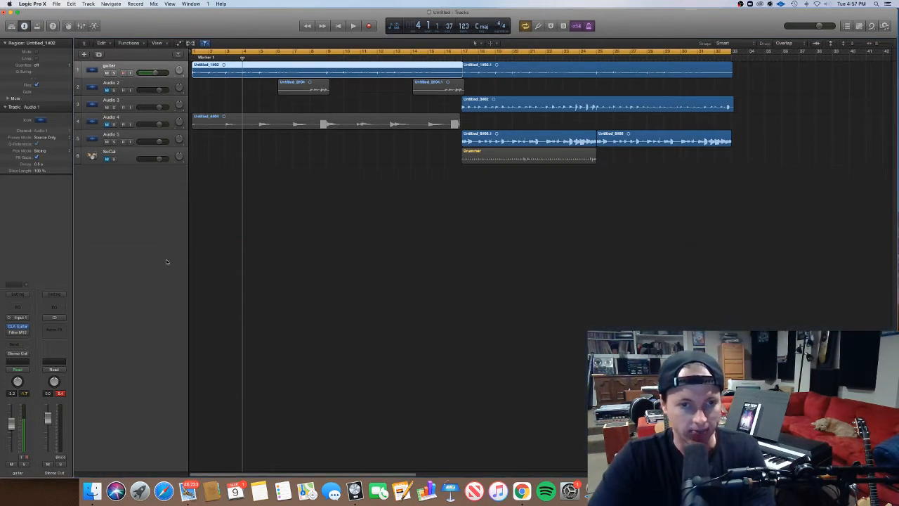
{"action": "left_click", "coordinate": [259, 266]}
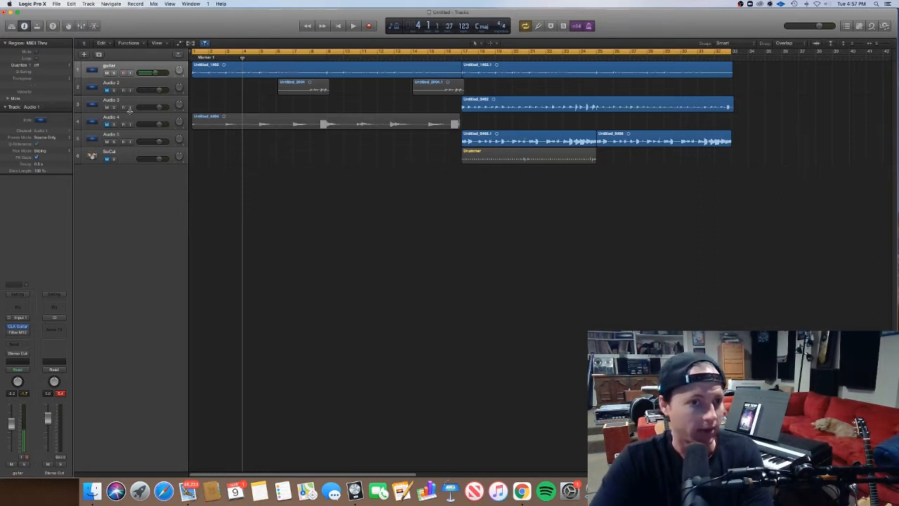
Unmute the Audio 4 track at a slightly lower volume and play the arrangement through to about bar 22.
{"action": "left_click", "coordinate": [106, 124]}
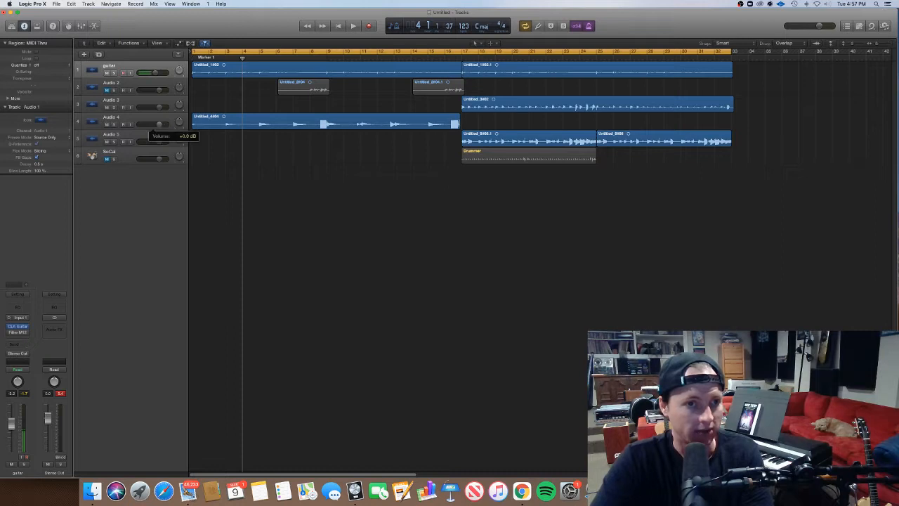
{"action": "left_click_drag", "start_coordinate": [153, 125], "coordinate": [149, 125]}
{"action": "key", "text": "space"}
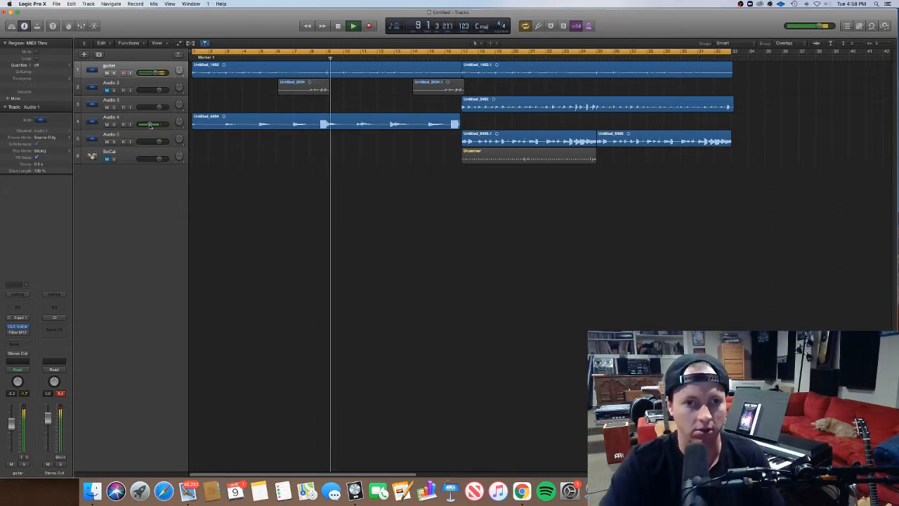
{"action": "mouse_move", "coordinate": [149, 129]}
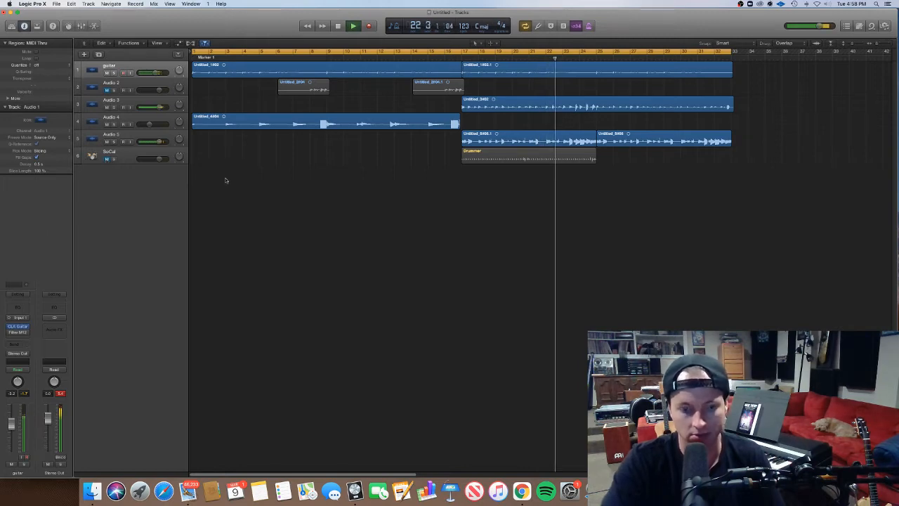
{"action": "key", "text": "space"}
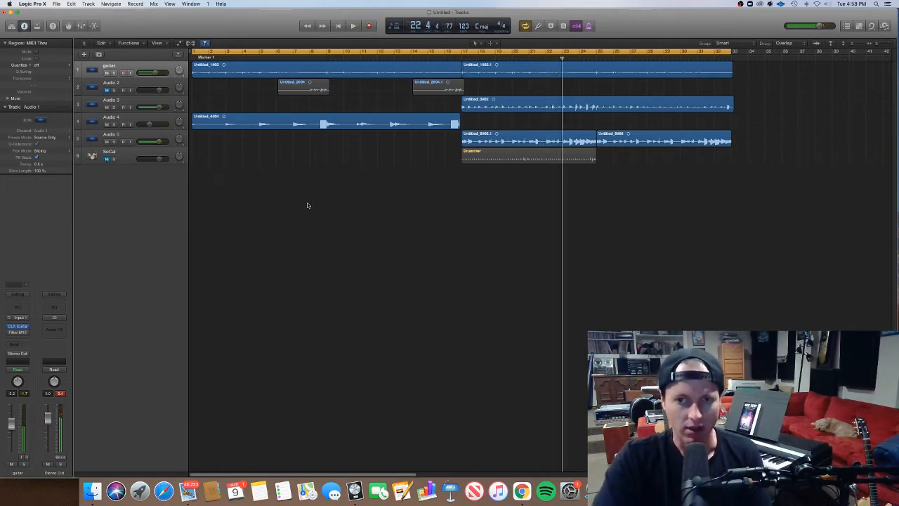
Open the first guitar region in the audio Track editor and enlarge the editor area.
{"action": "left_click", "coordinate": [267, 73]}
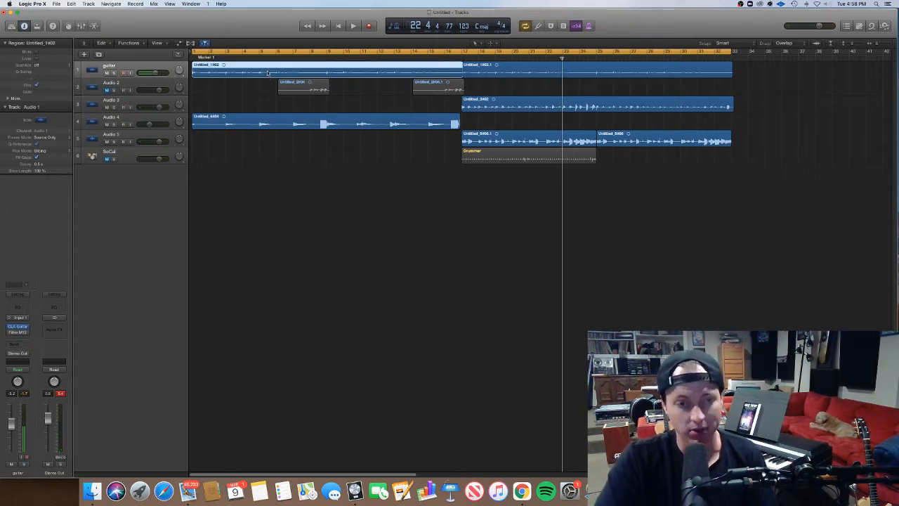
{"action": "double_click", "coordinate": [268, 73]}
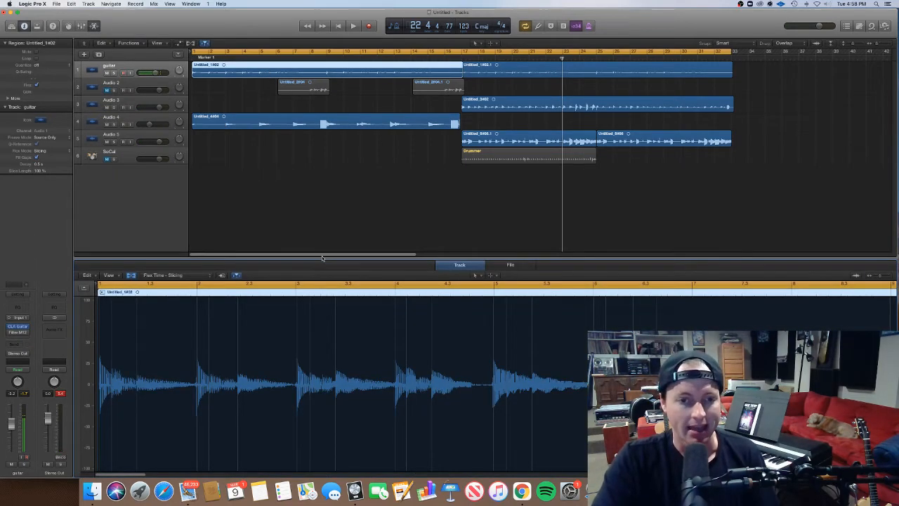
{"action": "left_click_drag", "start_coordinate": [322, 258], "coordinate": [322, 197]}
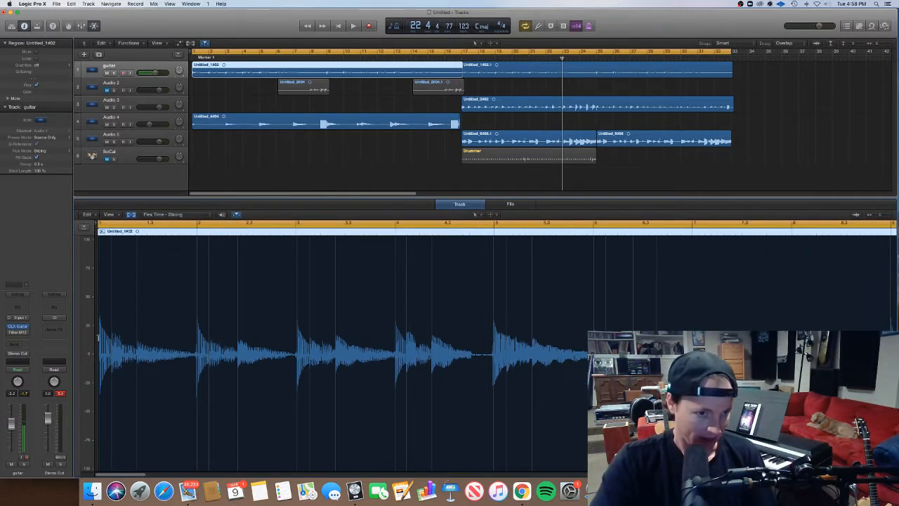
Try Flex Time - Automatic on the guitar track, then return its flex mode to Flex Time - Slicing.
{"action": "left_click", "coordinate": [172, 217]}
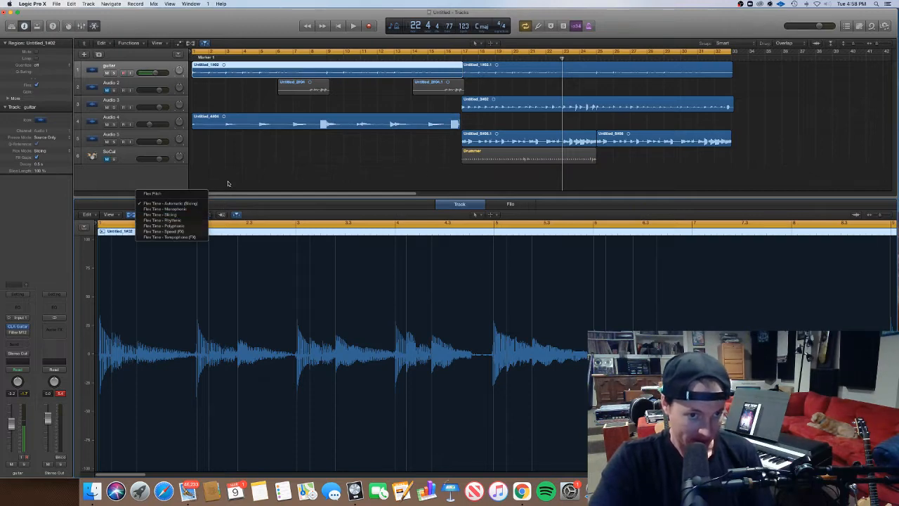
{"action": "left_click", "coordinate": [207, 205]}
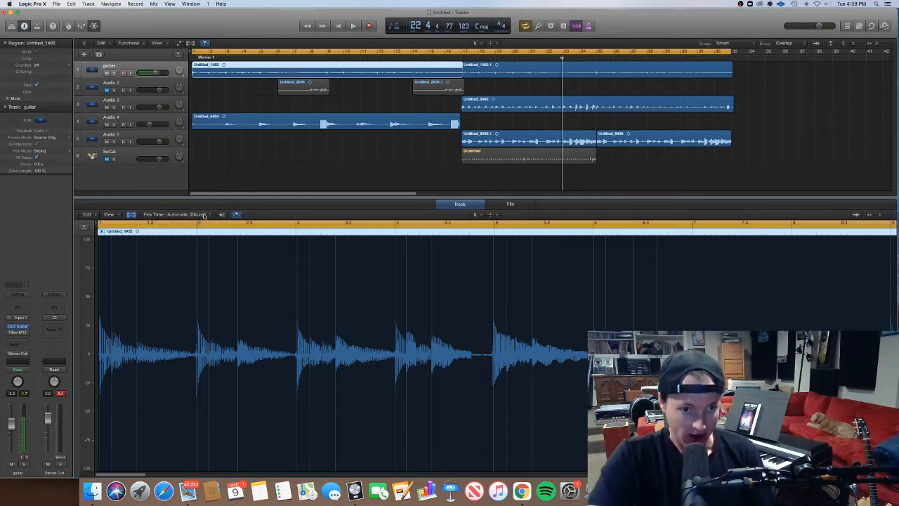
{"action": "left_click", "coordinate": [203, 215]}
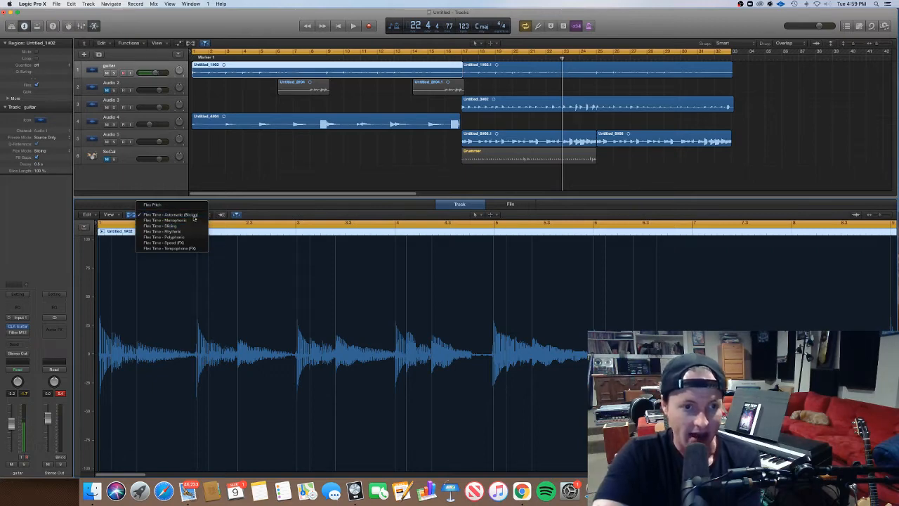
{"action": "left_click", "coordinate": [187, 226]}
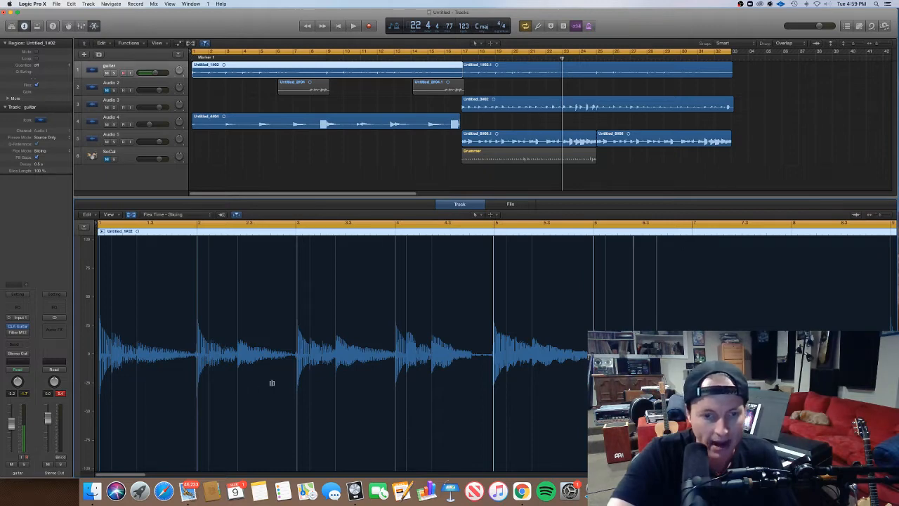
Add flex markers on the mid-bar note transients in bars 1 to 3 of the guitar region and play the opening bars.
{"action": "left_click", "coordinate": [335, 353]}
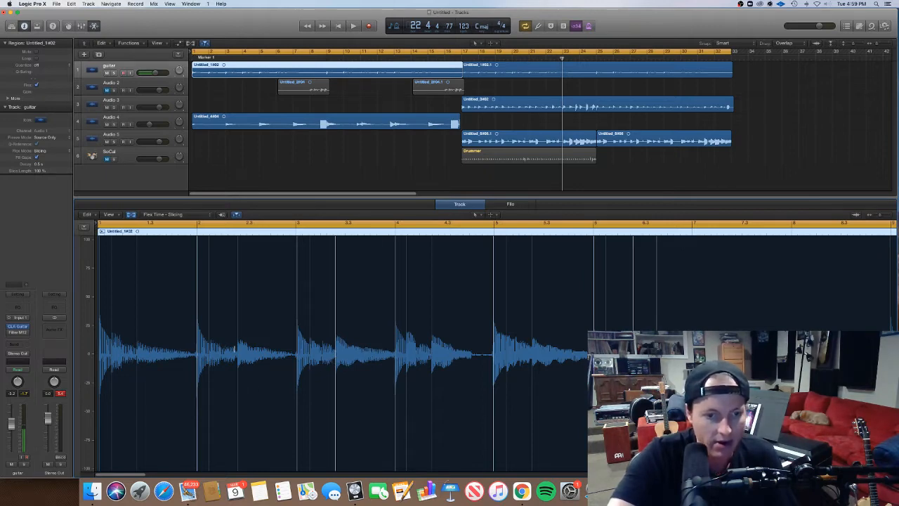
{"action": "left_click", "coordinate": [238, 348]}
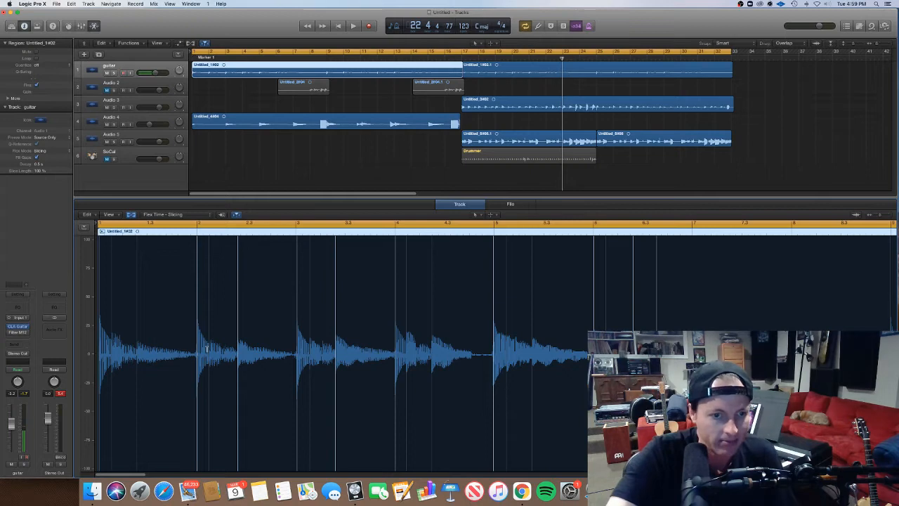
{"action": "left_click", "coordinate": [136, 357]}
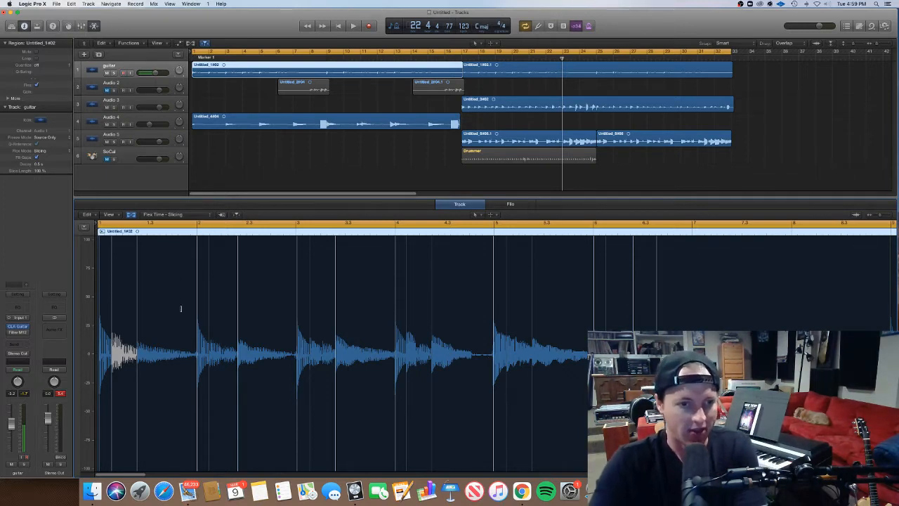
{"action": "scroll", "coordinate": [205, 305], "scroll_direction": "up", "scroll_amount": 3}
{"action": "scroll", "coordinate": [205, 304], "scroll_direction": "up", "scroll_amount": 3}
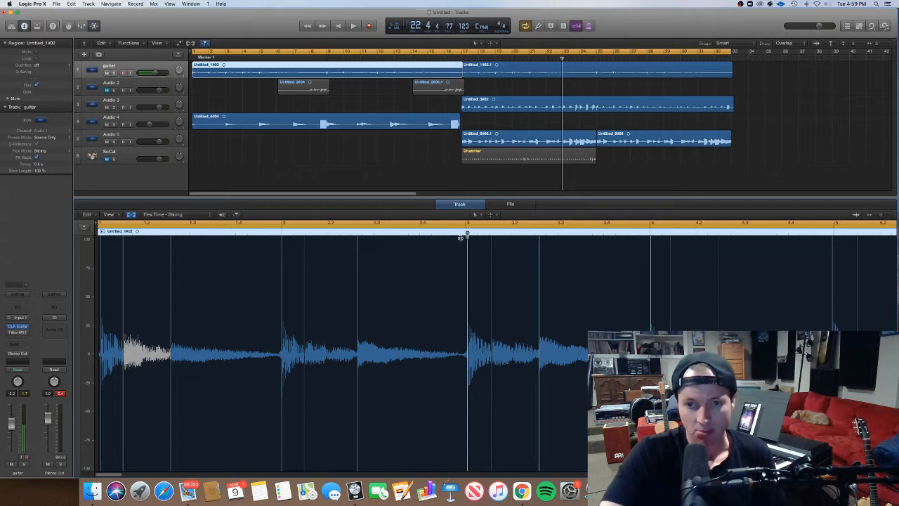
{"action": "key", "text": "space"}
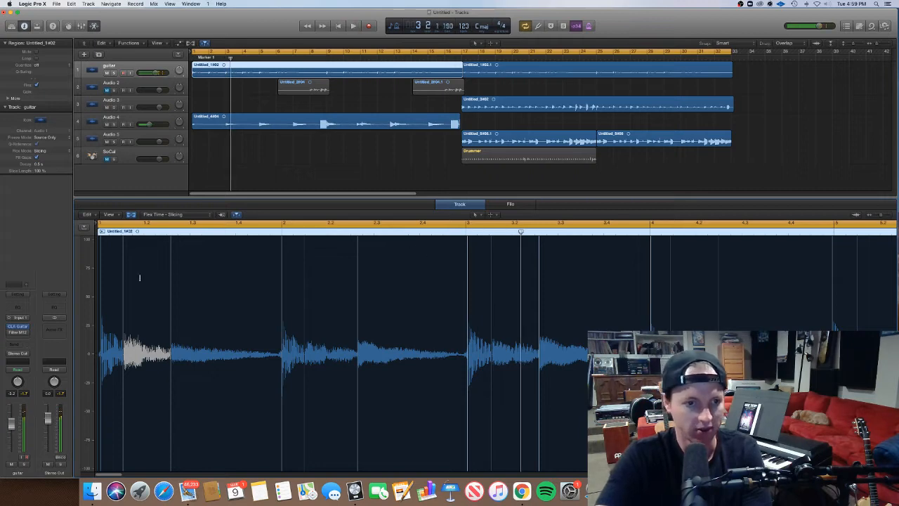
Adjust the flex markers within bars 1 and 2 of the guitar region so their notes line up with the grid.
{"action": "left_click", "coordinate": [168, 347]}
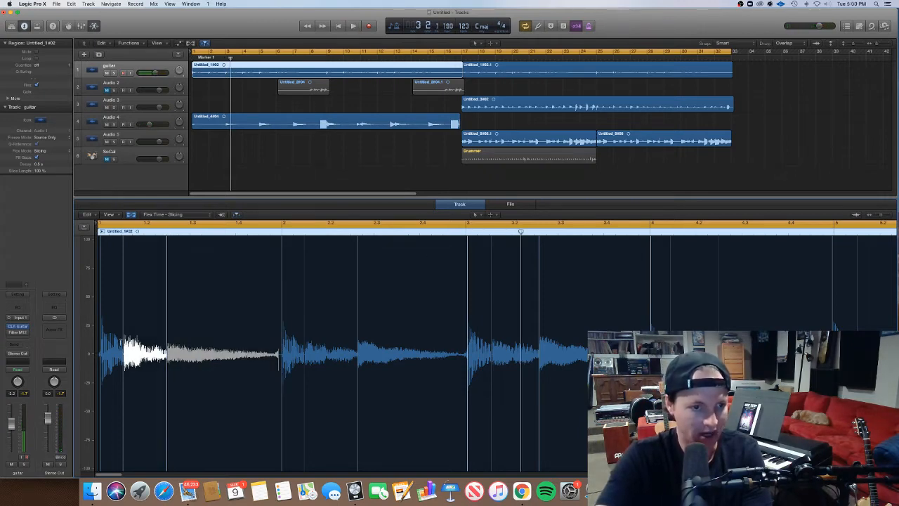
{"action": "left_click", "coordinate": [120, 232]}
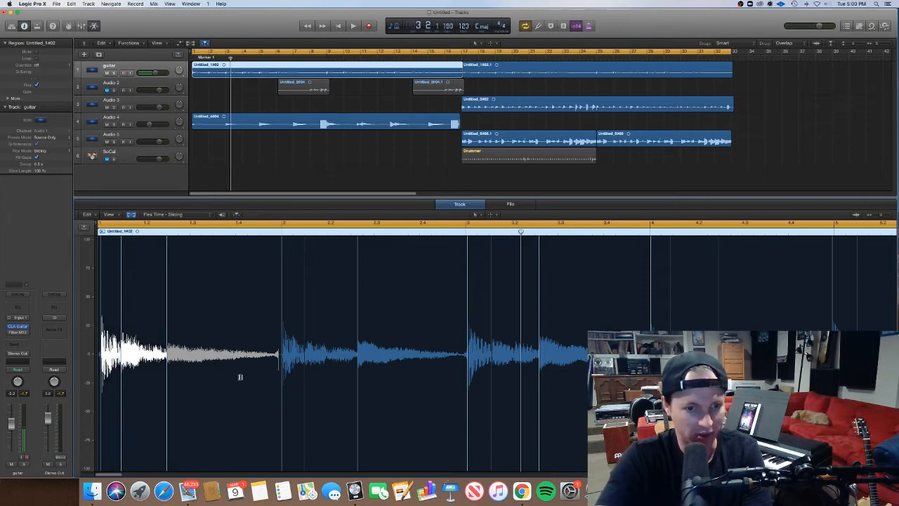
{"action": "left_click", "coordinate": [282, 361]}
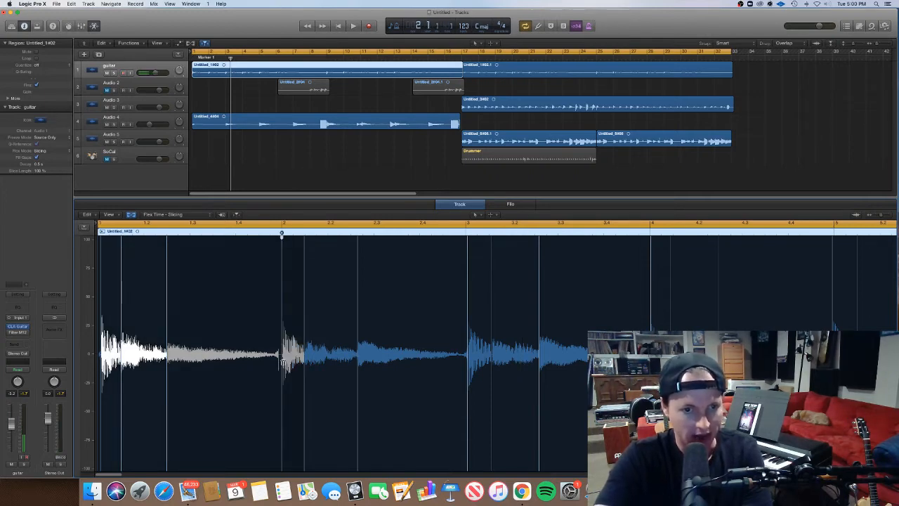
{"action": "left_click", "coordinate": [304, 371]}
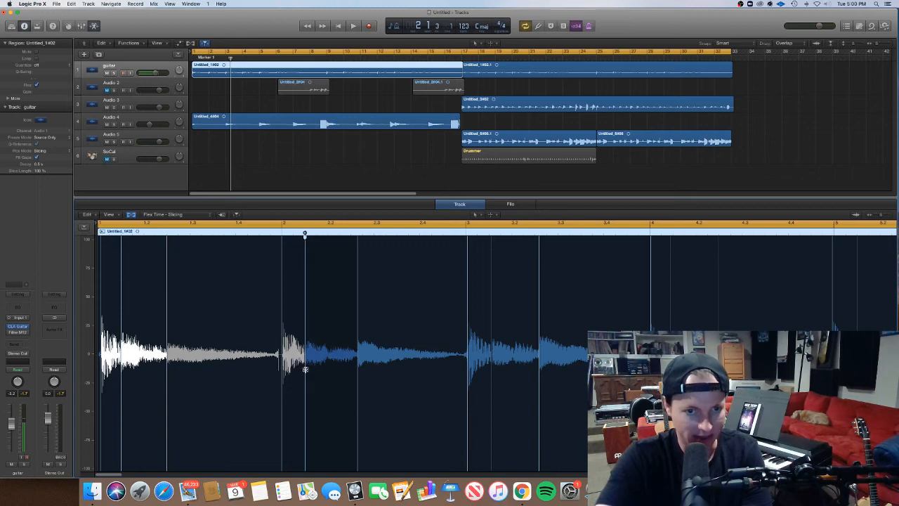
{"action": "left_click", "coordinate": [358, 370]}
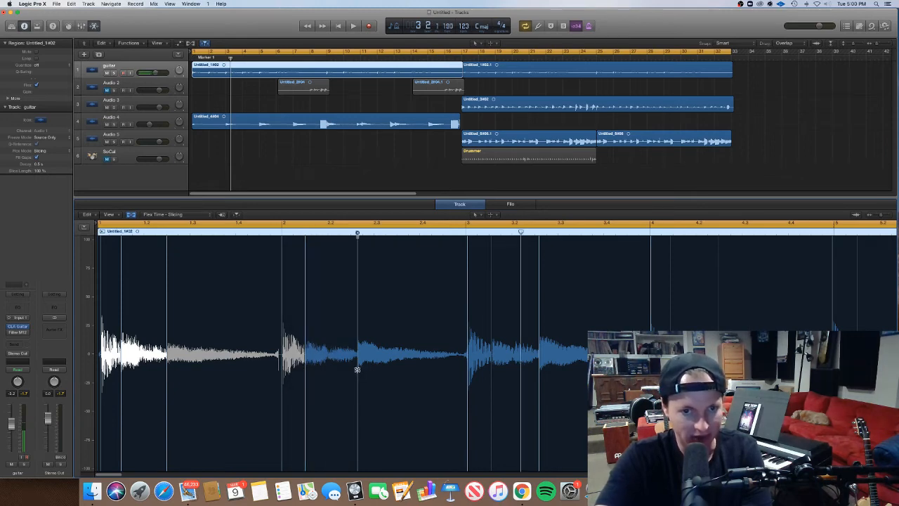
{"action": "left_click_drag", "start_coordinate": [357, 370], "coordinate": [351, 371]}
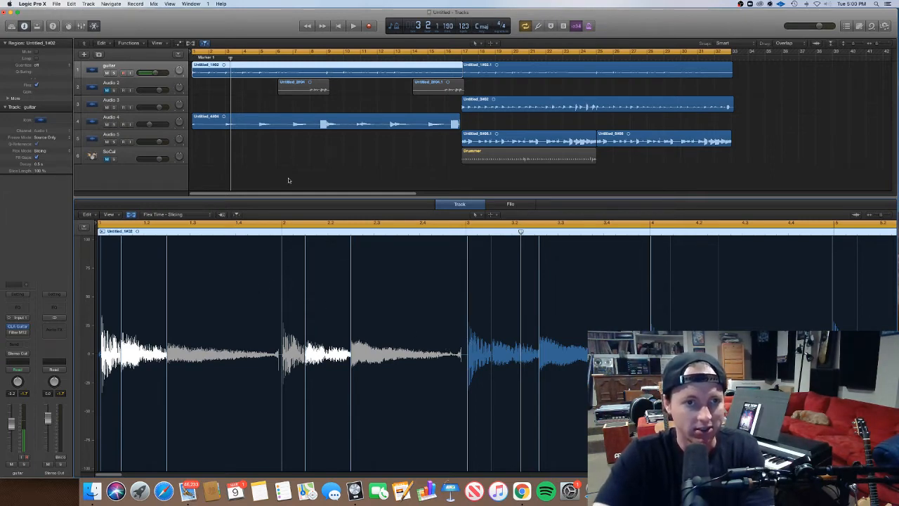
Play back the opening bars and shift the two flex markers in bar 3 slightly earlier to tighten its notes.
{"action": "key", "text": "space"}
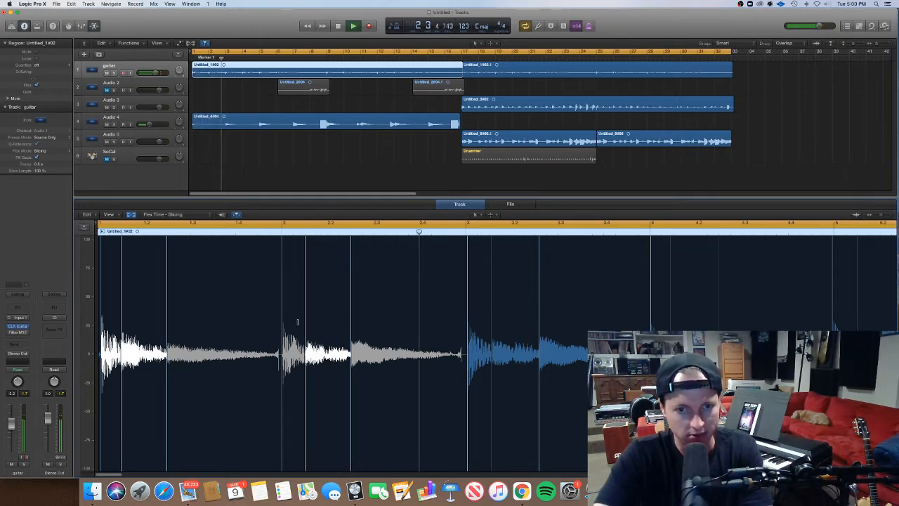
{"action": "key", "text": "space"}
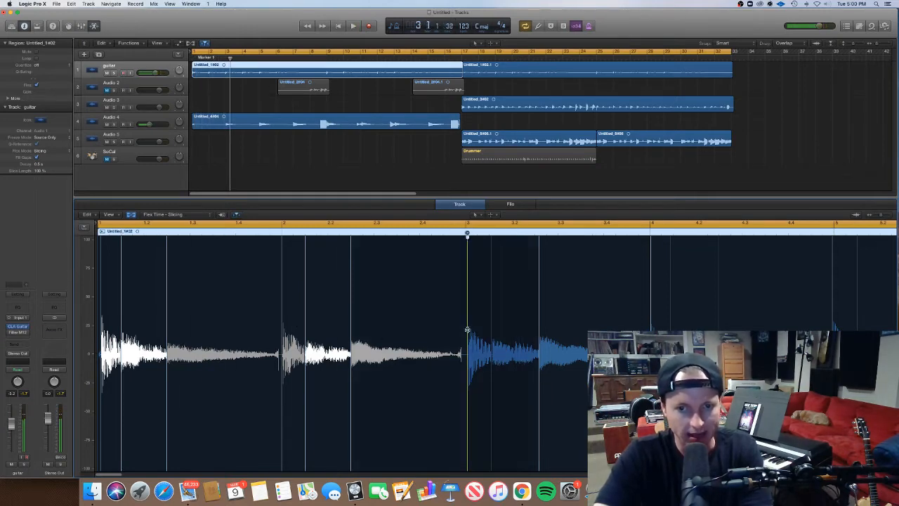
{"action": "left_click_drag", "start_coordinate": [467, 330], "coordinate": [465, 329]}
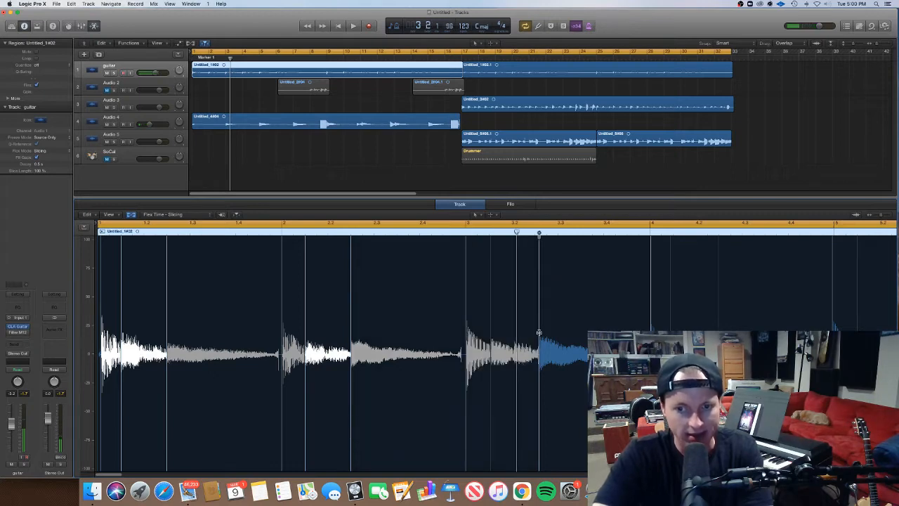
{"action": "left_click_drag", "start_coordinate": [539, 332], "coordinate": [535, 332]}
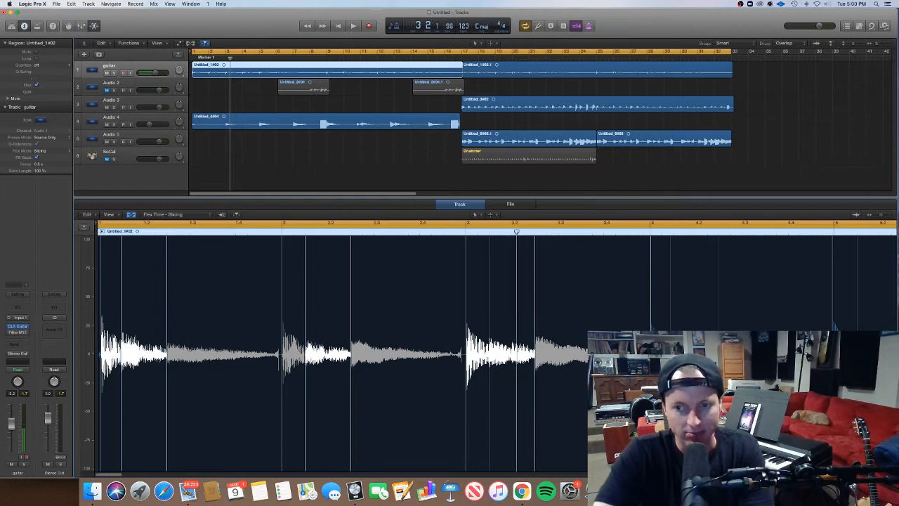
Place flex markers on the note transients in bar 4 of the guitar region and align them to the grid.
{"action": "scroll", "coordinate": [340, 351], "scroll_direction": "right", "scroll_amount": 3}
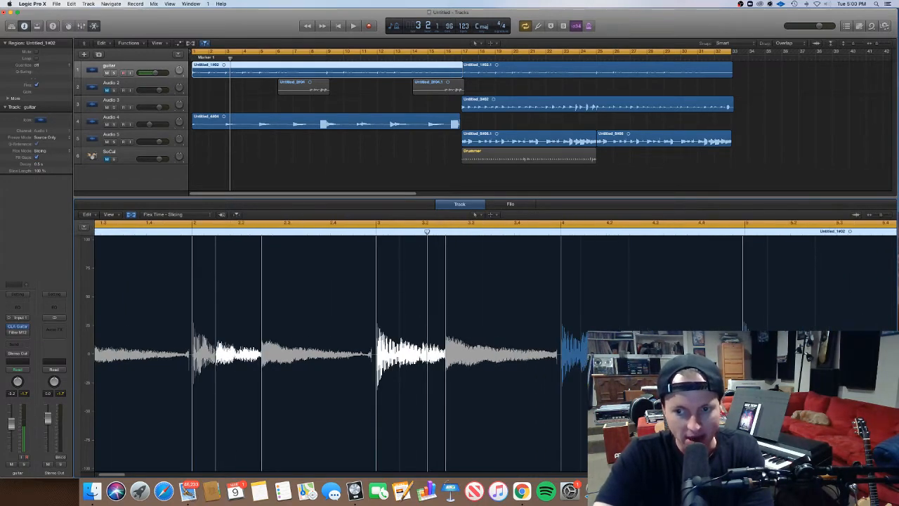
{"action": "left_click", "coordinate": [629, 346]}
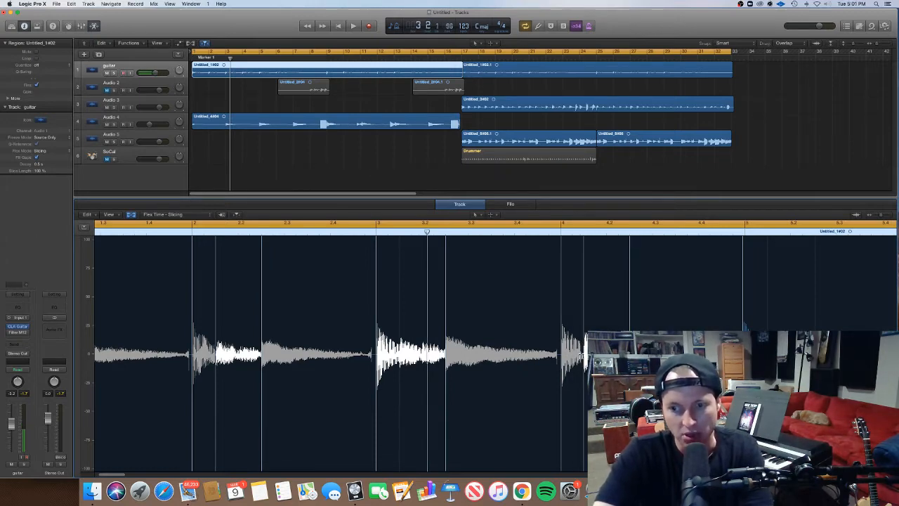
{"action": "scroll", "coordinate": [495, 351], "scroll_direction": "right", "scroll_amount": 1}
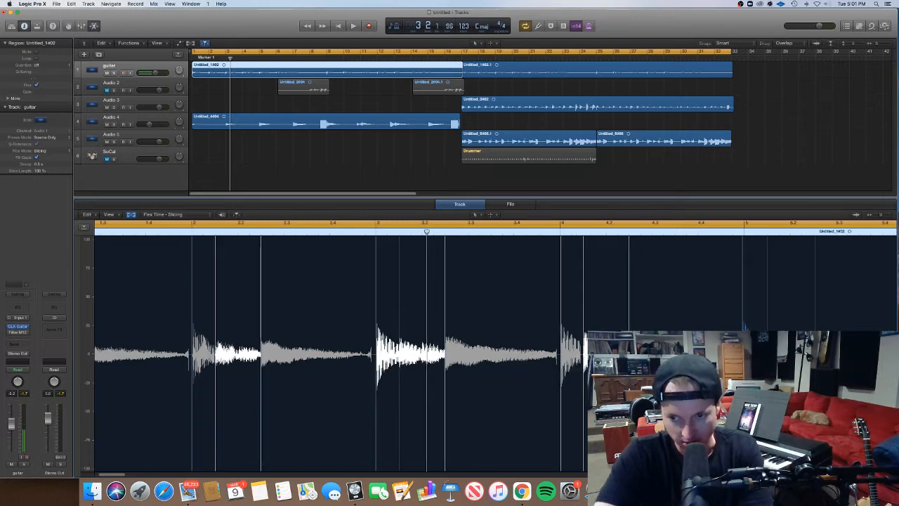
Shift the mid-bar flex marker in bar 5 of the guitar region slightly earlier onto the grid.
{"action": "scroll", "coordinate": [341, 351], "scroll_direction": "right", "scroll_amount": 5}
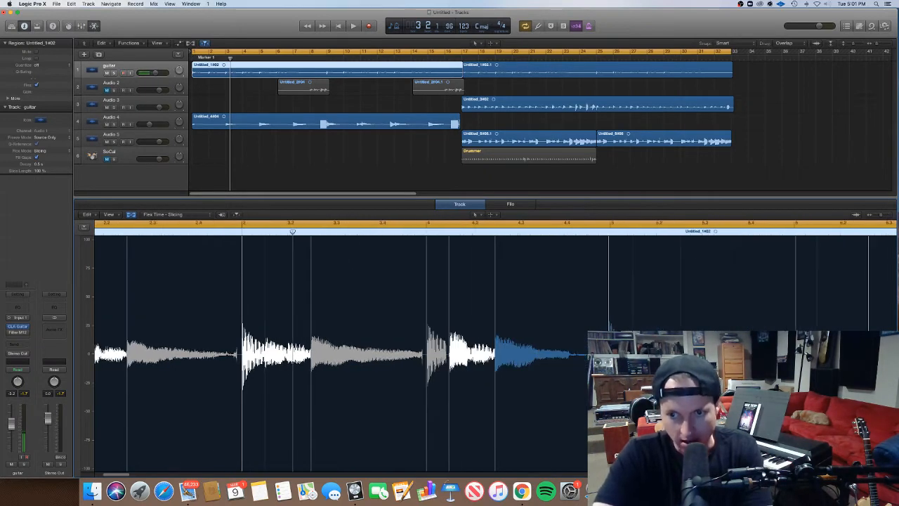
{"action": "scroll", "coordinate": [341, 351], "scroll_direction": "right", "scroll_amount": 1}
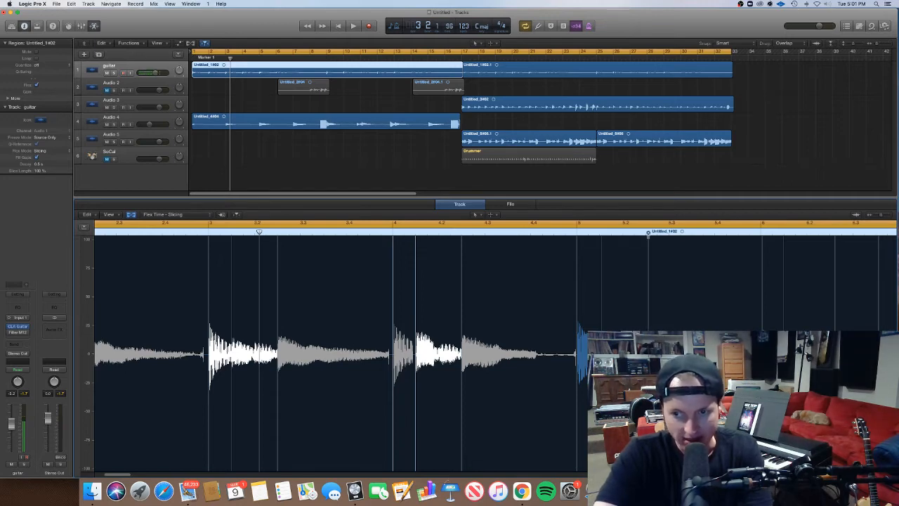
{"action": "left_click_drag", "start_coordinate": [648, 281], "coordinate": [646, 281]}
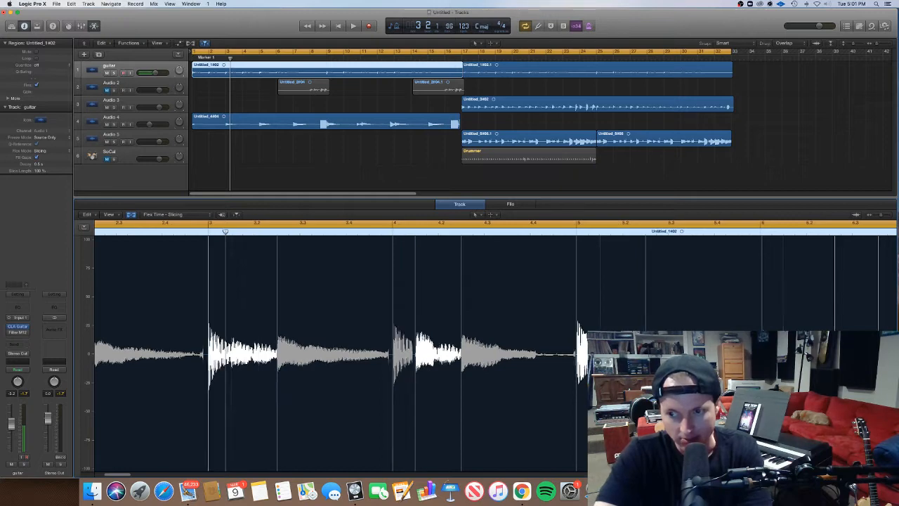
{"action": "scroll", "coordinate": [341, 351], "scroll_direction": "right", "scroll_amount": 1}
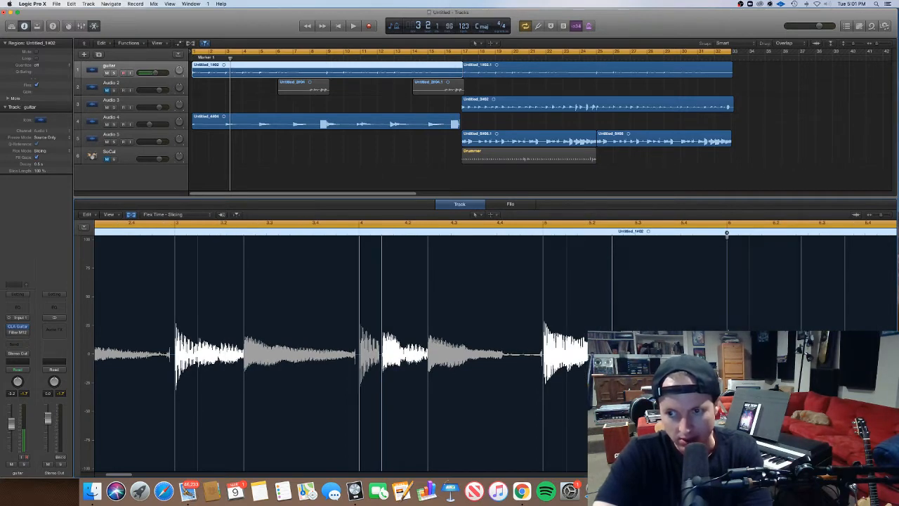
Play back the guitar region from the beginning to check the timing of the adjusted notes in bars 1 to 7.
{"action": "scroll", "coordinate": [340, 352], "scroll_direction": "right", "scroll_amount": 4}
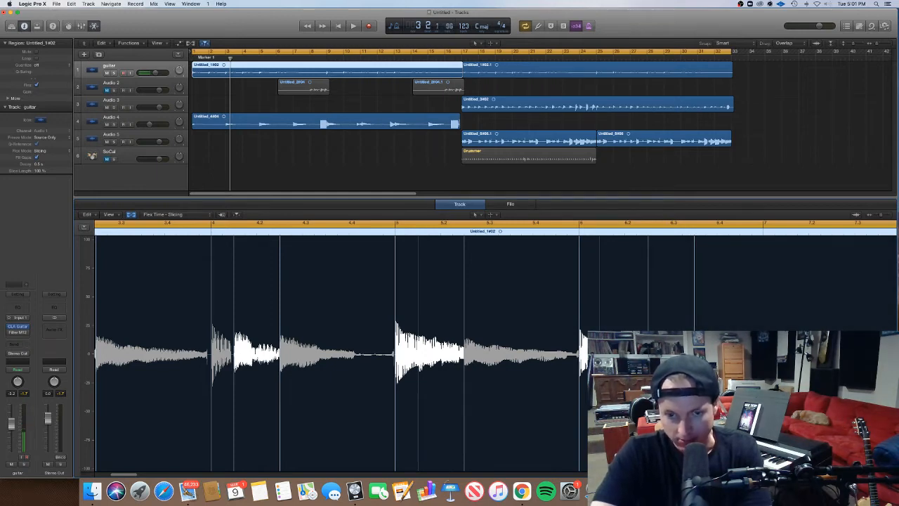
{"action": "scroll", "coordinate": [341, 351], "scroll_direction": "left", "scroll_amount": 10}
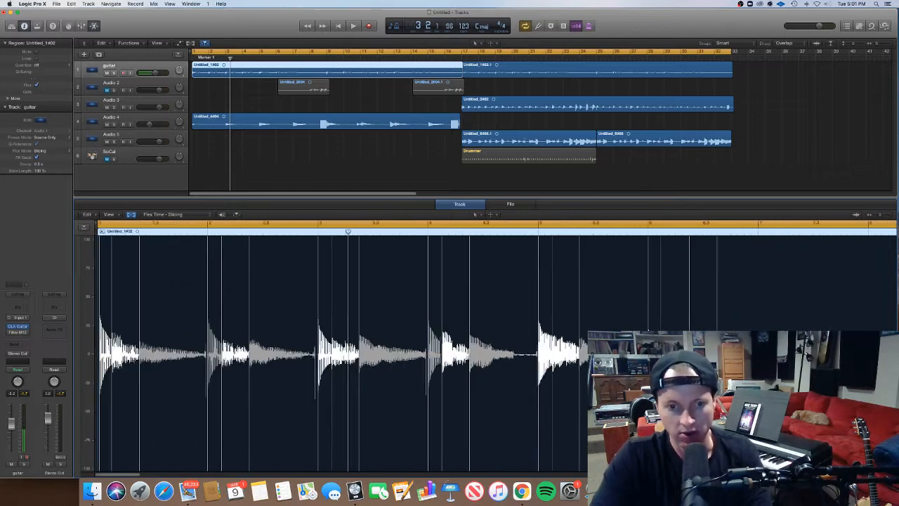
{"action": "key", "text": "super+Left"}
{"action": "key", "text": "super+Left"}
{"action": "key", "text": "space"}
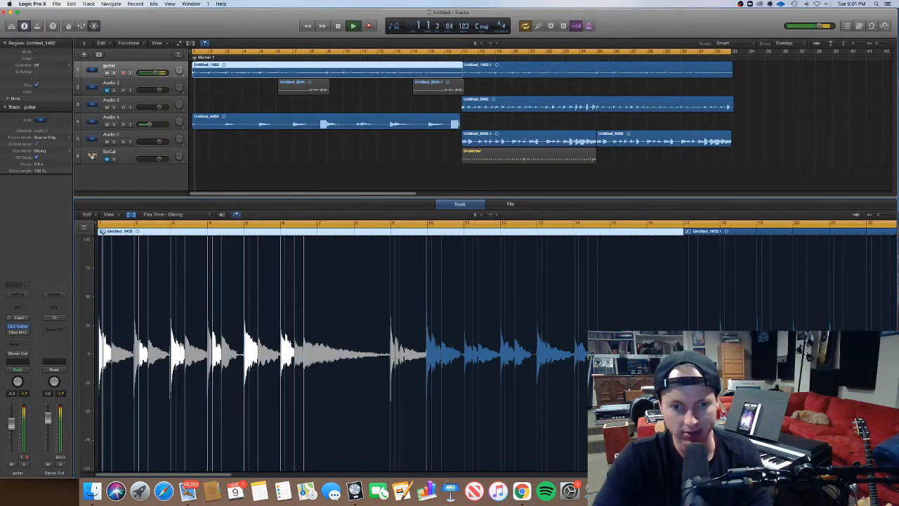
{"action": "key", "text": "super+Right"}
{"action": "key", "text": "super+Right"}
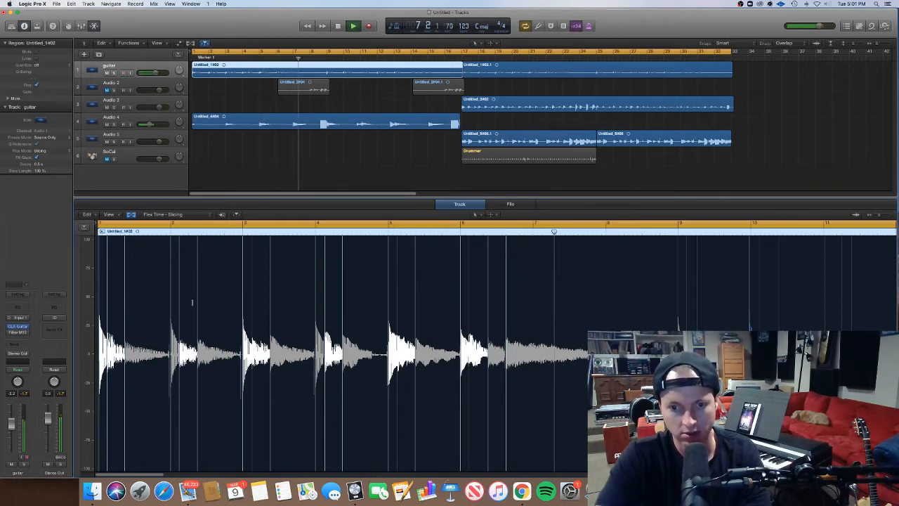
{"action": "key", "text": "space"}
Mute the Audio 4 track and play back the opening bars of the guitar part without it.
{"action": "left_click", "coordinate": [105, 124]}
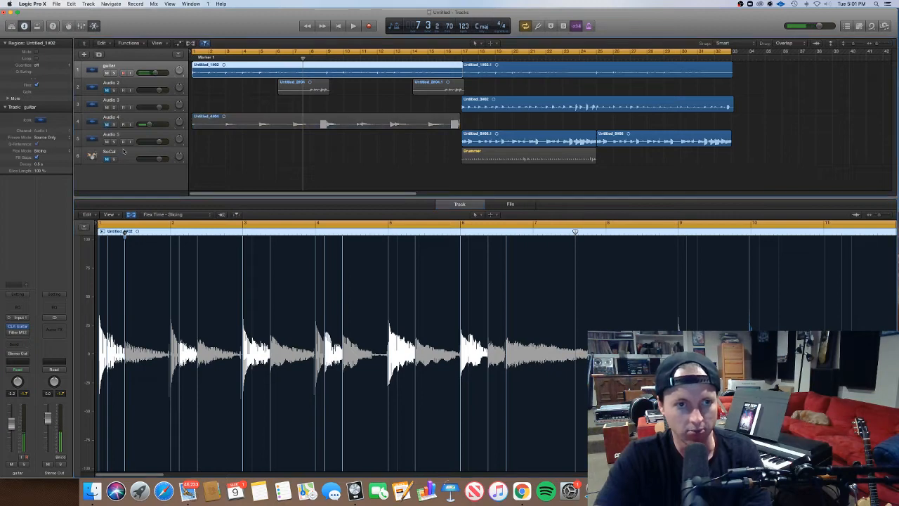
{"action": "key", "text": "space"}
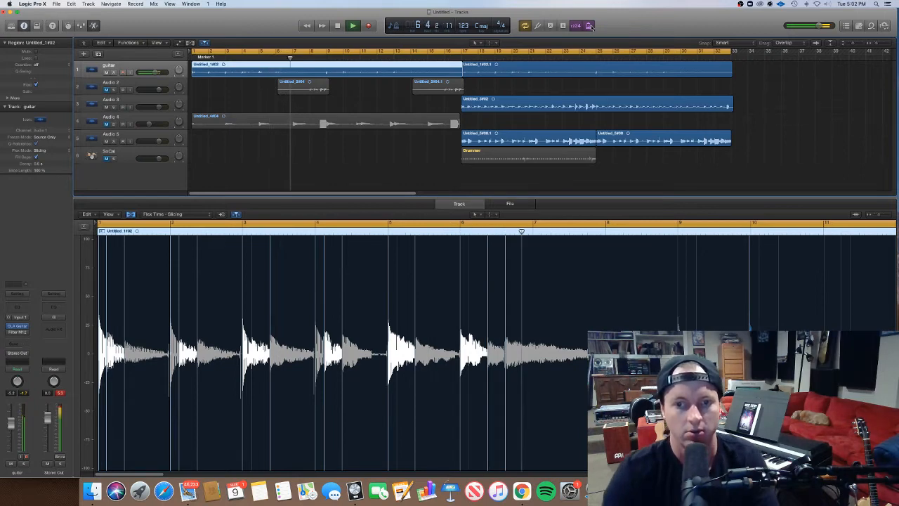
{"action": "key", "text": "space"}
{"action": "scroll", "coordinate": [472, 302], "scroll_direction": "up", "scroll_amount": 5}
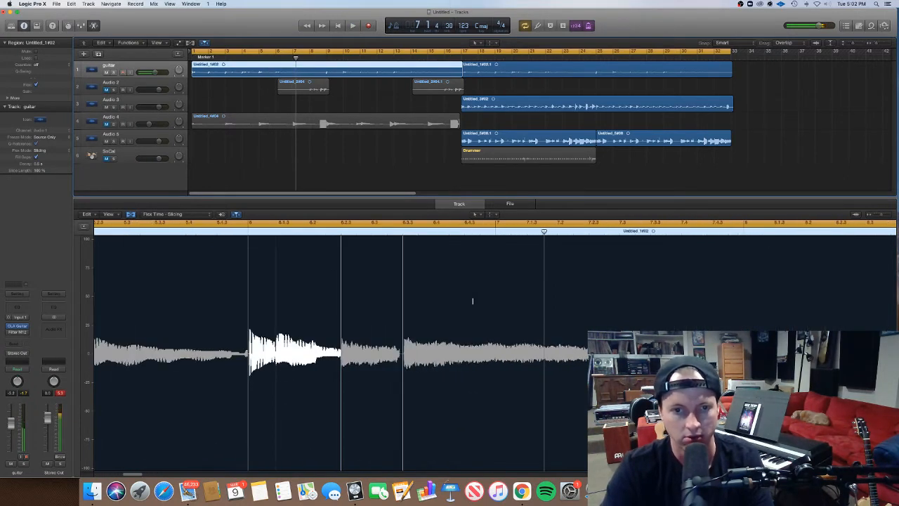
{"action": "scroll", "coordinate": [472, 301], "scroll_direction": "left", "scroll_amount": 3}
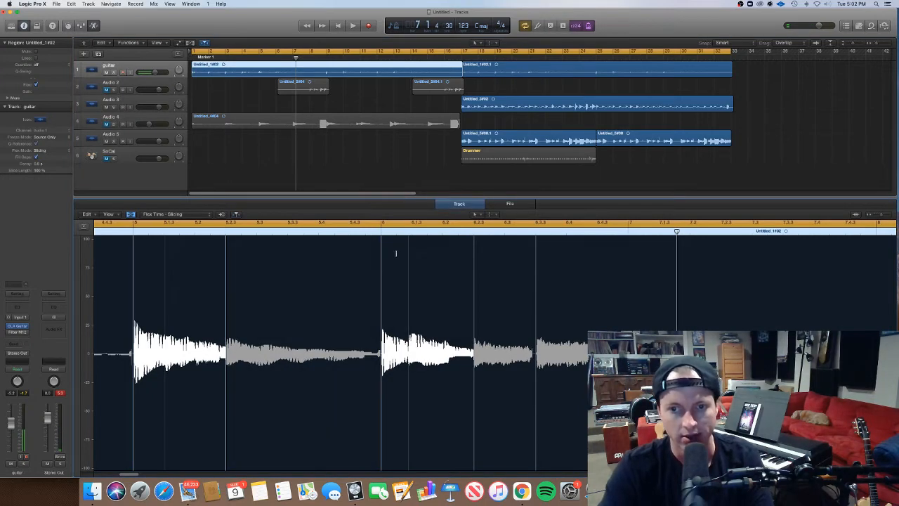
Restart playback from around bar 8 and set the cycle range to bars 10 to 18.
{"action": "key", "text": "space"}
{"action": "scroll", "coordinate": [396, 254], "scroll_direction": "down", "scroll_amount": 5}
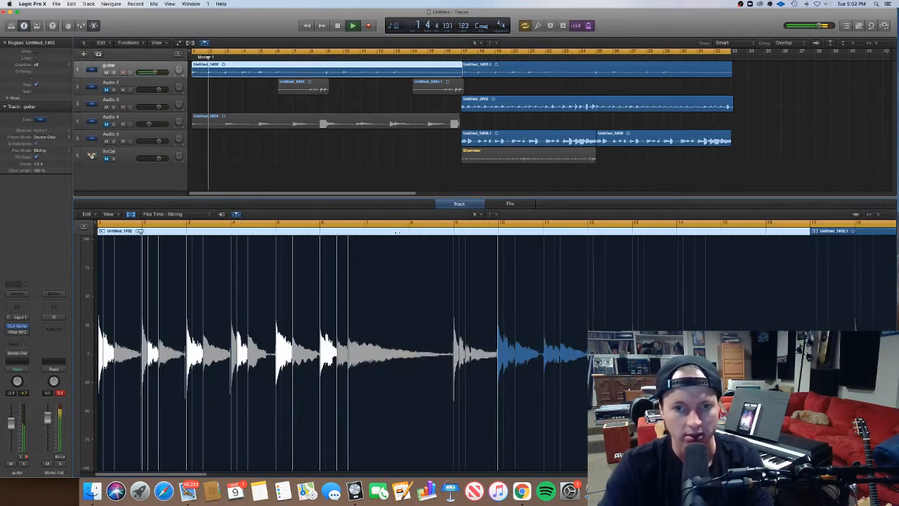
{"action": "left_click", "coordinate": [398, 225]}
{"action": "left_click", "coordinate": [398, 230]}
{"action": "scroll", "coordinate": [422, 238], "scroll_direction": "right", "scroll_amount": 3}
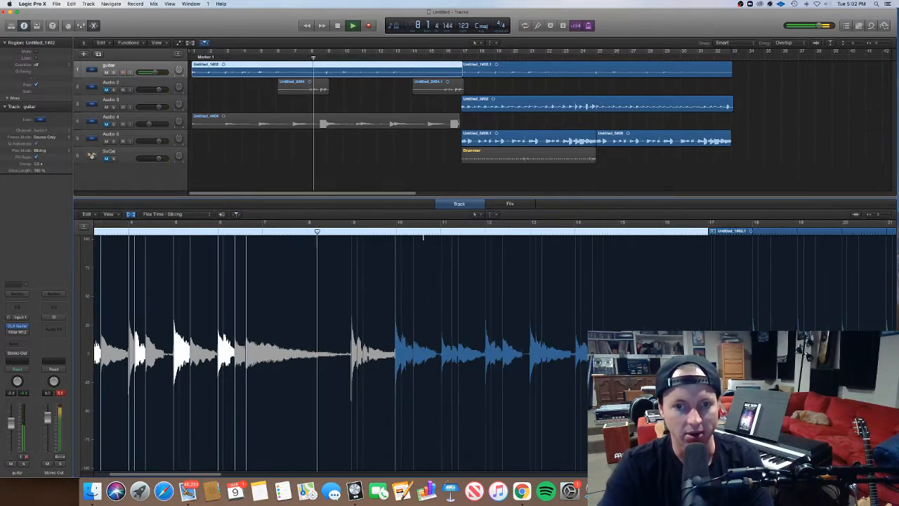
{"action": "left_click_drag", "start_coordinate": [421, 224], "coordinate": [755, 225]}
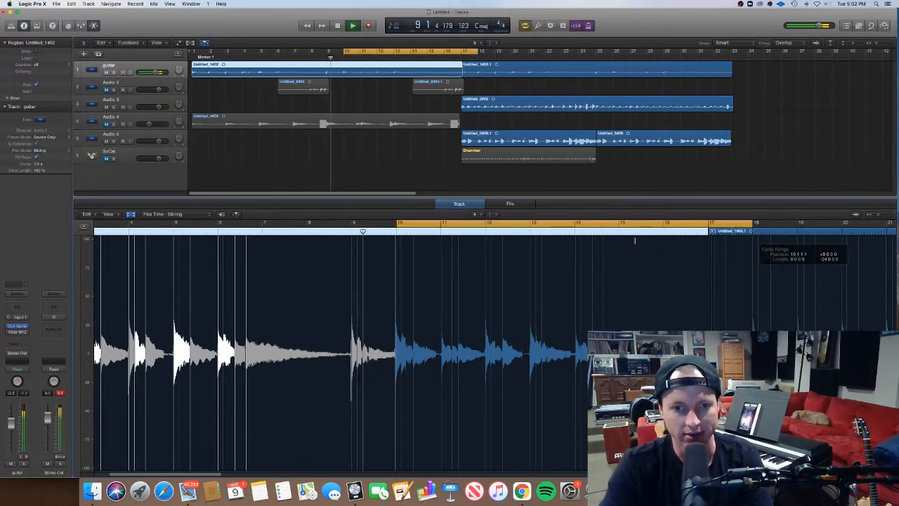
Place flex markers on the first notes of bars 9 and 10 in the guitar region and align them to the bar lines.
{"action": "scroll", "coordinate": [525, 255], "scroll_direction": "up", "scroll_amount": 5}
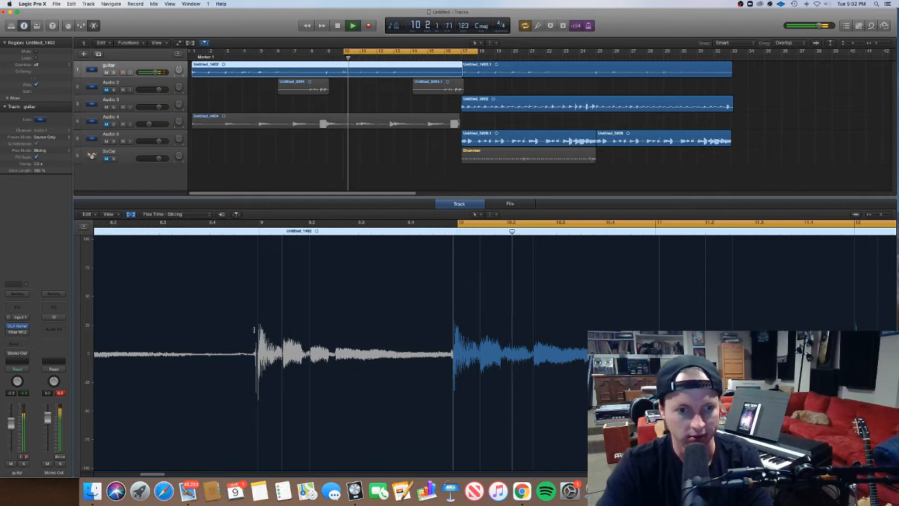
{"action": "left_click_drag", "start_coordinate": [257, 330], "coordinate": [260, 330]}
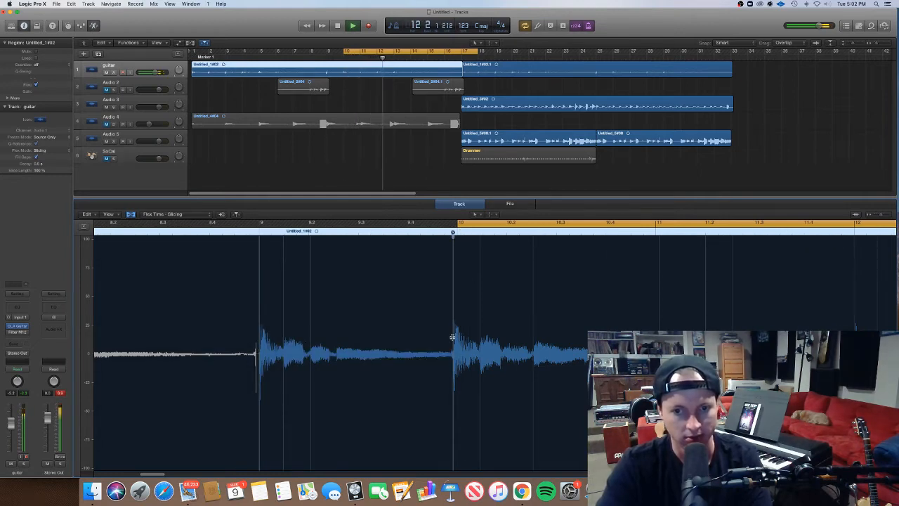
{"action": "left_click_drag", "start_coordinate": [454, 337], "coordinate": [458, 339]}
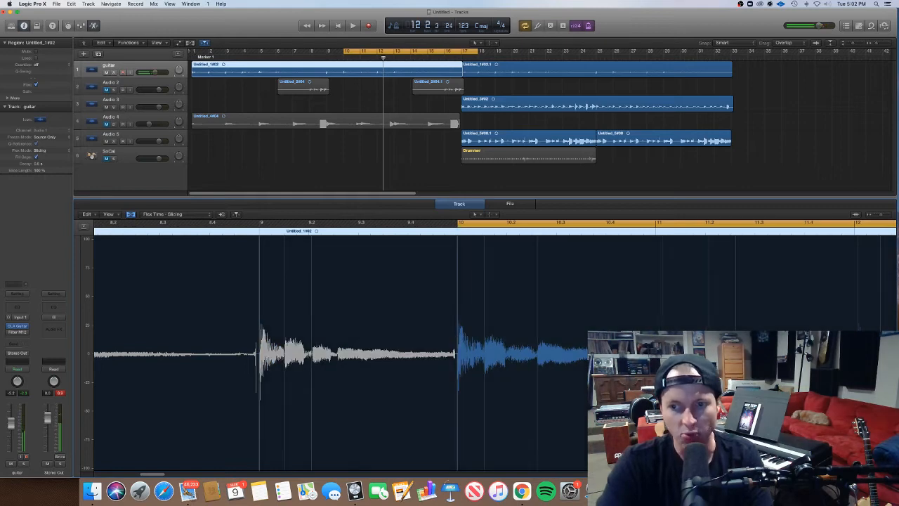
Align the opening notes of bars 11 to 13 in the guitar region to the grid with flex markers.
{"action": "scroll", "coordinate": [458, 338], "scroll_direction": "right", "scroll_amount": 2}
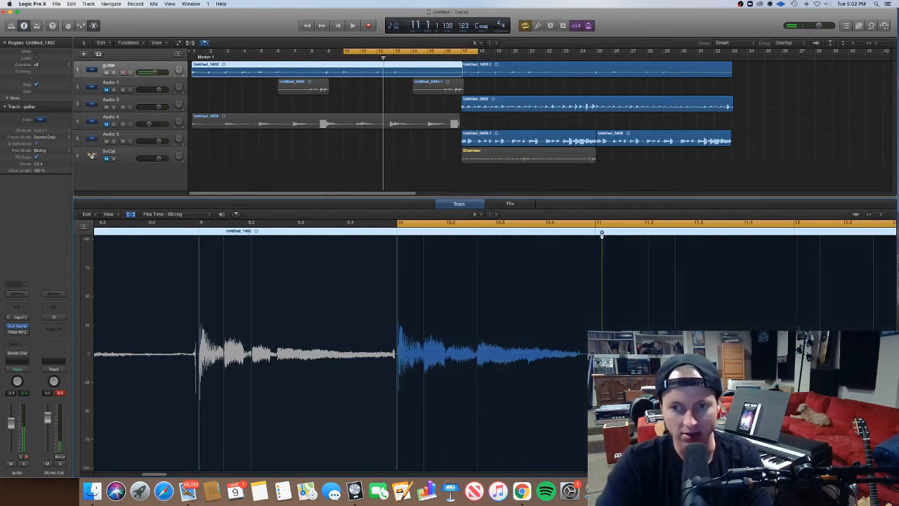
{"action": "left_click_drag", "start_coordinate": [602, 343], "coordinate": [611, 343]}
{"action": "scroll", "coordinate": [687, 343], "scroll_direction": "right", "scroll_amount": 3}
{"action": "scroll", "coordinate": [611, 343], "scroll_direction": "right", "scroll_amount": 3}
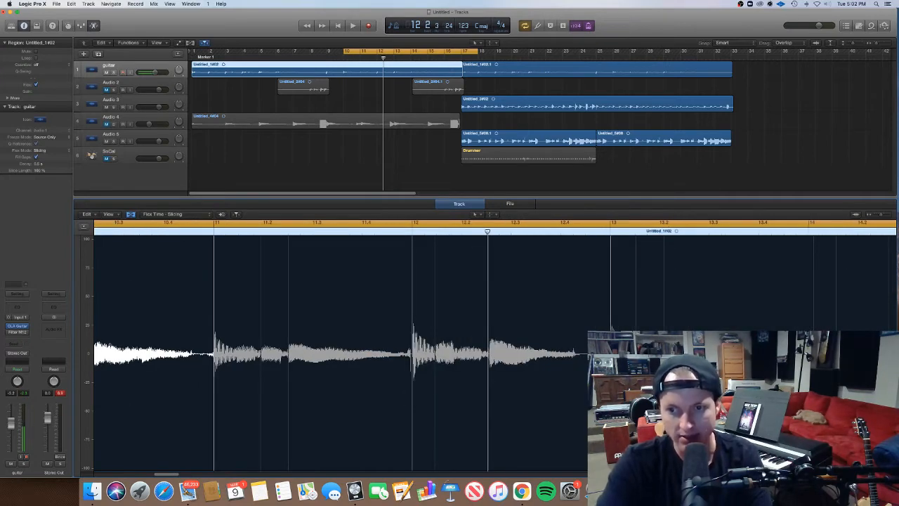
{"action": "scroll", "coordinate": [612, 342], "scroll_direction": "right", "scroll_amount": 2}
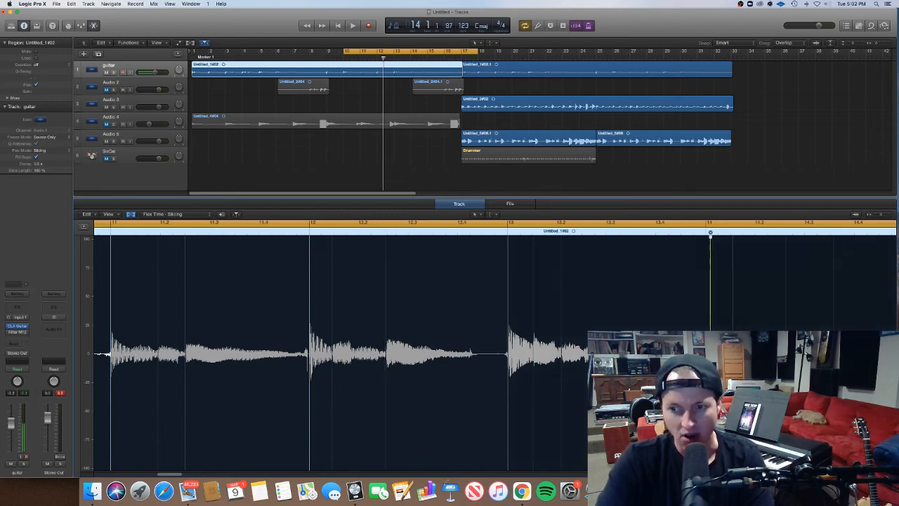
Align the flex marker on the first note of bar 14 in the guitar region to the bar line.
{"action": "left_click", "coordinate": [706, 233]}
{"action": "scroll", "coordinate": [494, 351], "scroll_direction": "right", "scroll_amount": 3}
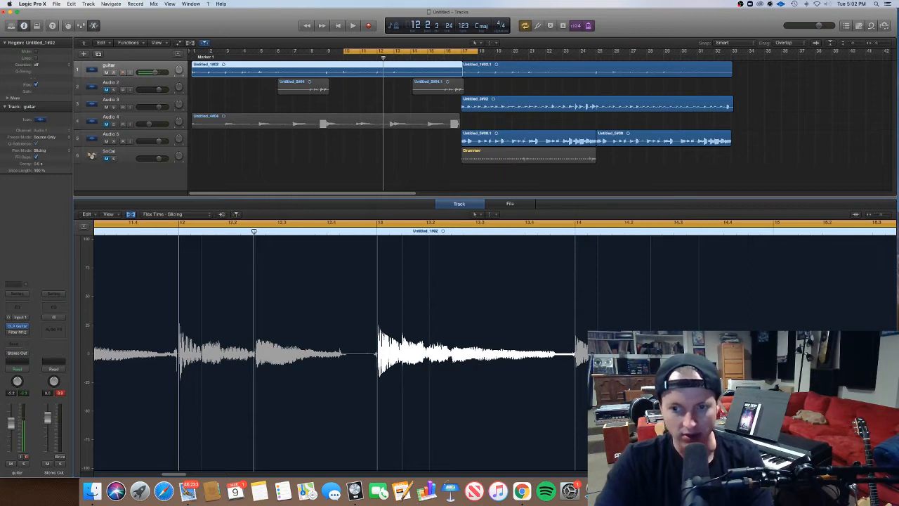
{"action": "scroll", "coordinate": [495, 351], "scroll_direction": "right", "scroll_amount": 5}
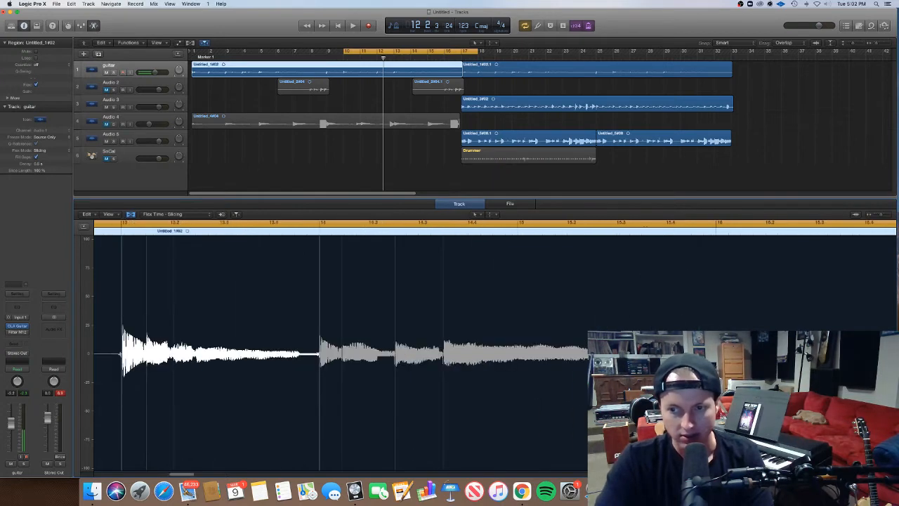
Set the cycle range to 16 bars, from bar 1 to bar 17.
{"action": "scroll", "coordinate": [495, 351], "scroll_direction": "down", "scroll_amount": 5}
{"action": "scroll", "coordinate": [494, 351], "scroll_direction": "up", "scroll_amount": 1}
{"action": "scroll", "coordinate": [494, 352], "scroll_direction": "up", "scroll_amount": 2}
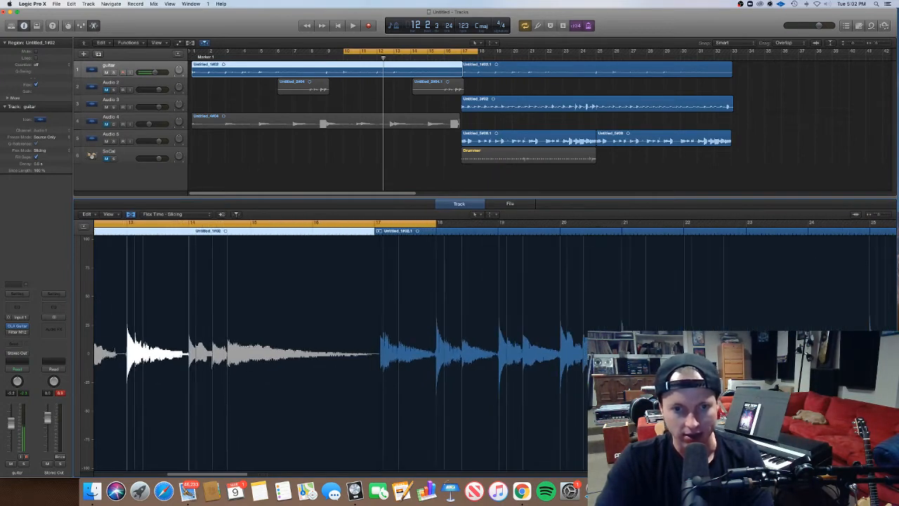
{"action": "scroll", "coordinate": [495, 351], "scroll_direction": "left", "scroll_amount": 3}
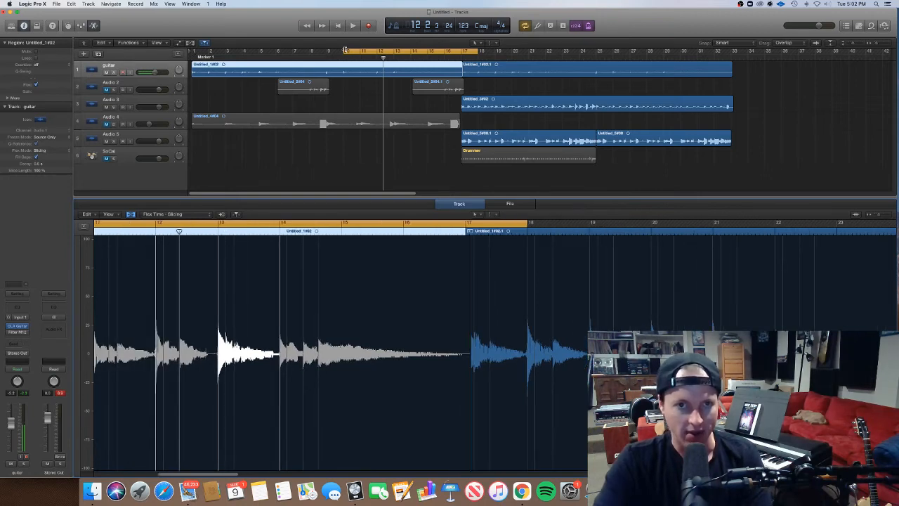
{"action": "left_click_drag", "start_coordinate": [345, 50], "coordinate": [192, 50]}
{"action": "left_click_drag", "start_coordinate": [477, 51], "coordinate": [458, 50]}
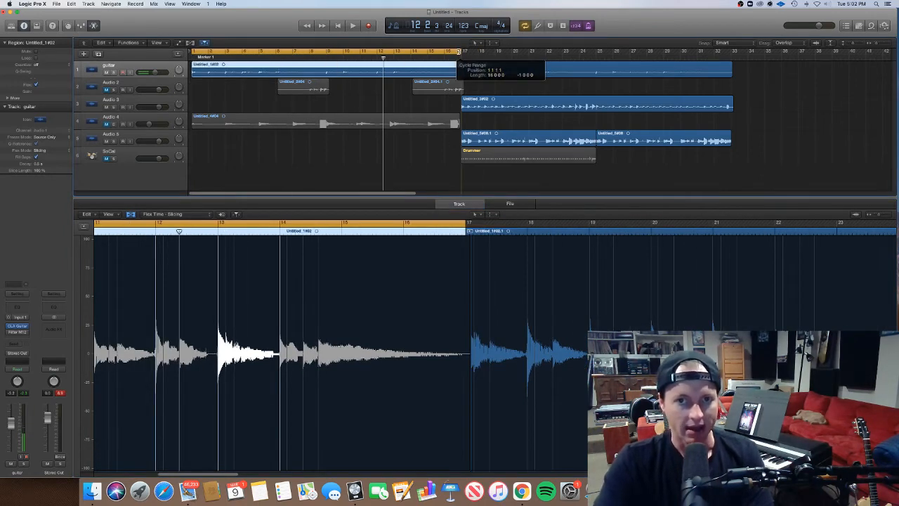
Play back the opening bars, then add a flex marker on the second note of bar 6 and align it to 6 1 3 1.
{"action": "key", "text": "space"}
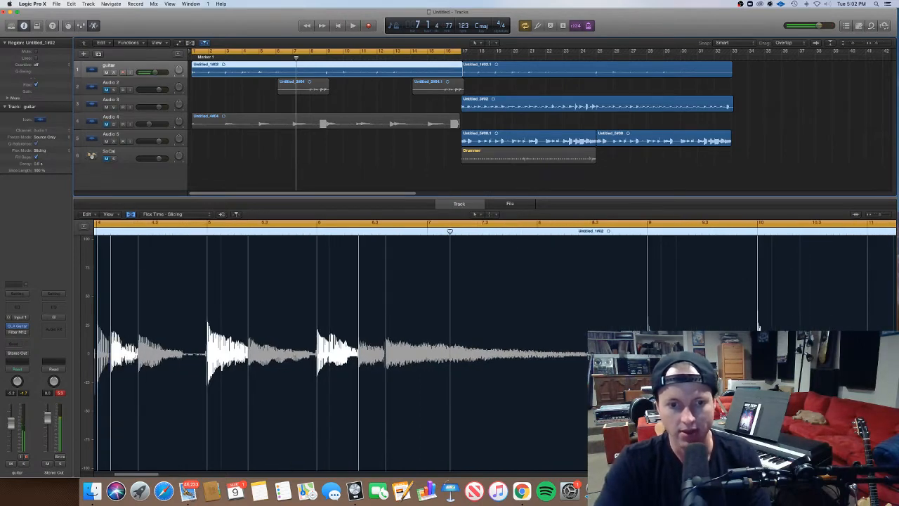
{"action": "left_click_drag", "start_coordinate": [330, 295], "coordinate": [331, 295]}
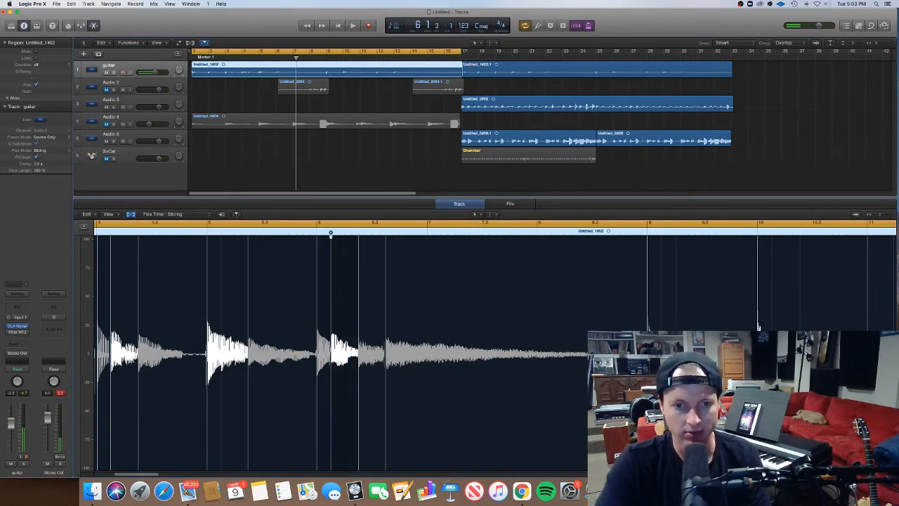
Play back the guitar part from the start through bar 14, examining how the notes sit against the grid.
{"action": "key", "text": "space"}
{"action": "key", "text": "super+Left"}
{"action": "key", "text": "super+Right"}
{"action": "key", "text": "super+Right"}
{"action": "key", "text": "super+Right"}
{"action": "key", "text": "super+Right"}
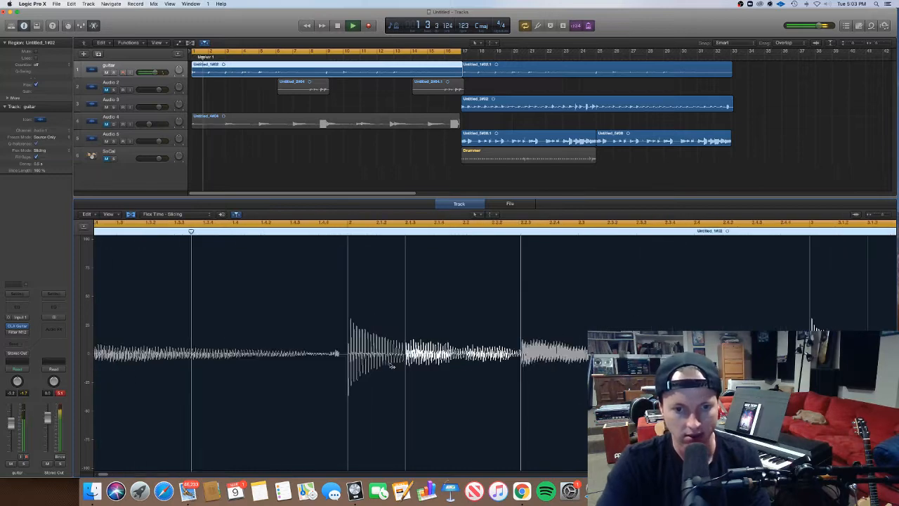
{"action": "key", "text": "super+Left"}
{"action": "key", "text": "super+Left"}
{"action": "key", "text": "super+Left"}
{"action": "key", "text": "super+Left"}
{"action": "key", "text": "super+Left"}
{"action": "key", "text": "super+Left"}
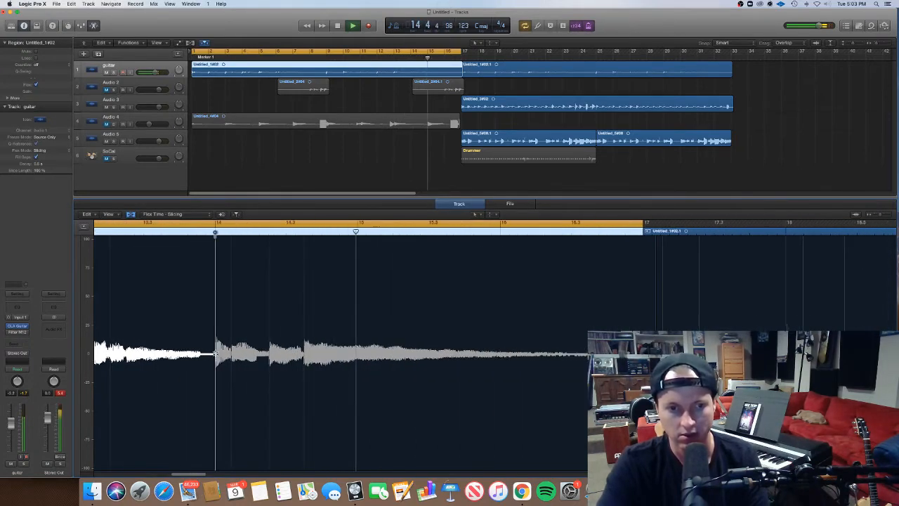
Shift the flex marker on bar 14's second note slightly later and the one on its last note slightly earlier.
{"action": "left_click_drag", "start_coordinate": [230, 350], "coordinate": [233, 350]}
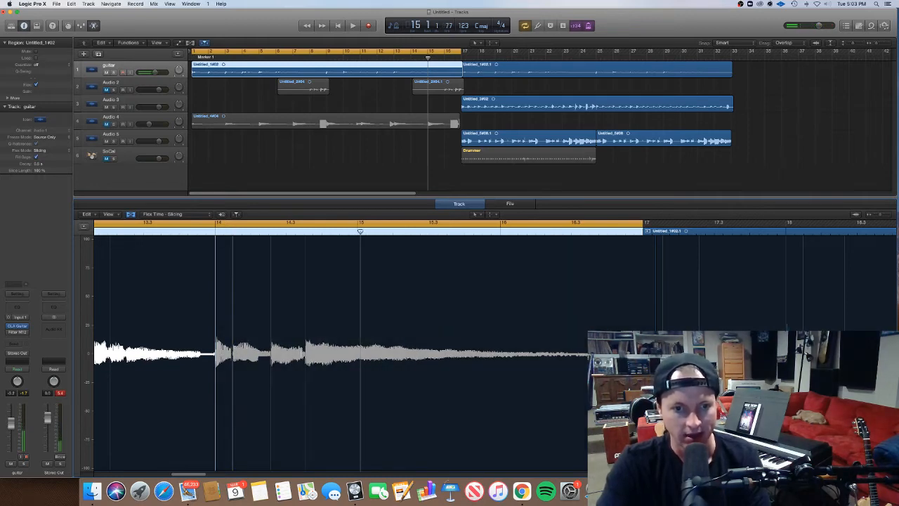
{"action": "left_click_drag", "start_coordinate": [305, 352], "coordinate": [303, 353]}
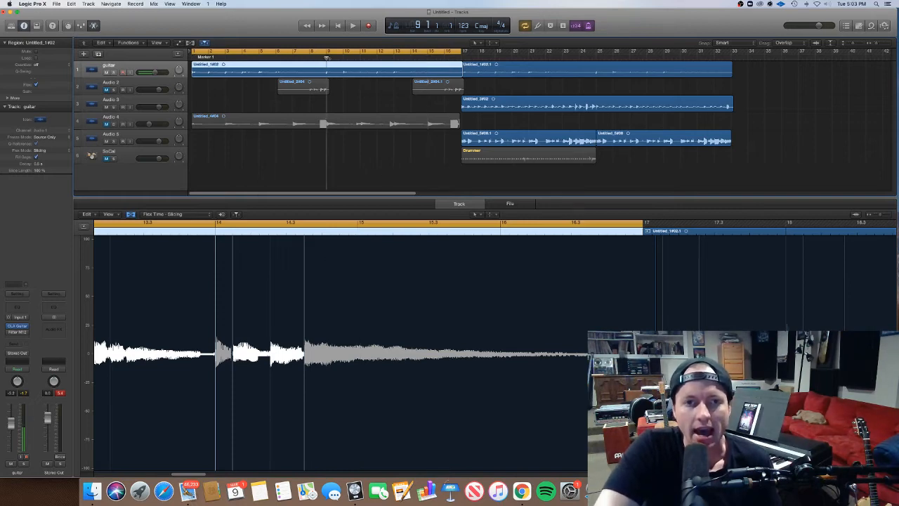
{"action": "left_click_drag", "start_coordinate": [393, 67], "coordinate": [454, 72]}
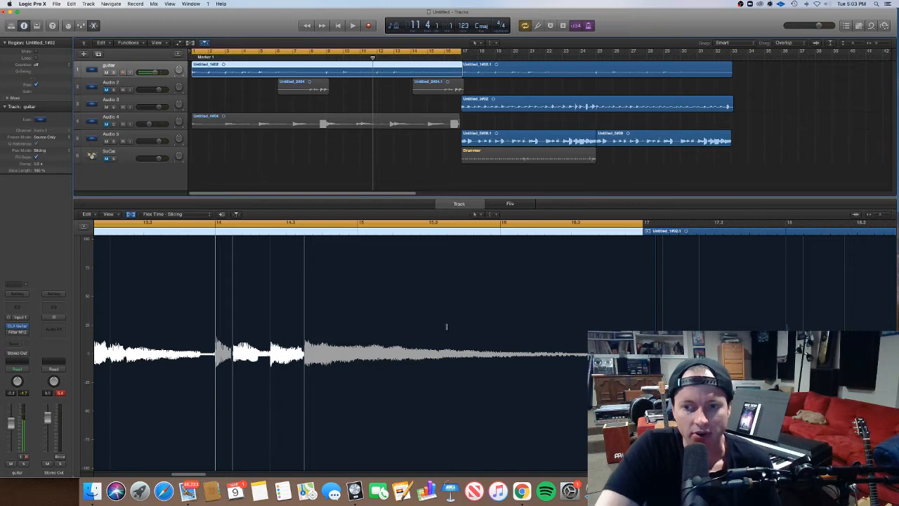
{"action": "scroll", "coordinate": [448, 326], "scroll_direction": "down", "scroll_amount": 6}
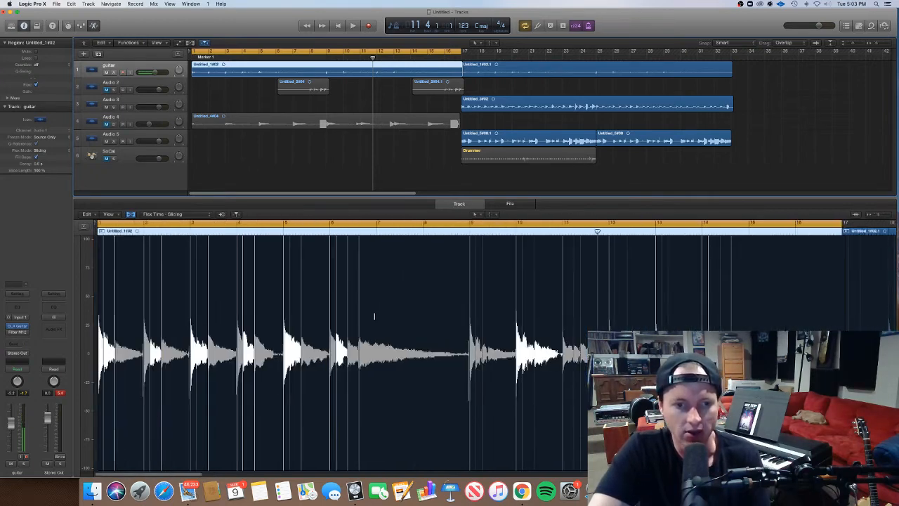
{"action": "scroll", "coordinate": [294, 323], "scroll_direction": "down", "scroll_amount": 3}
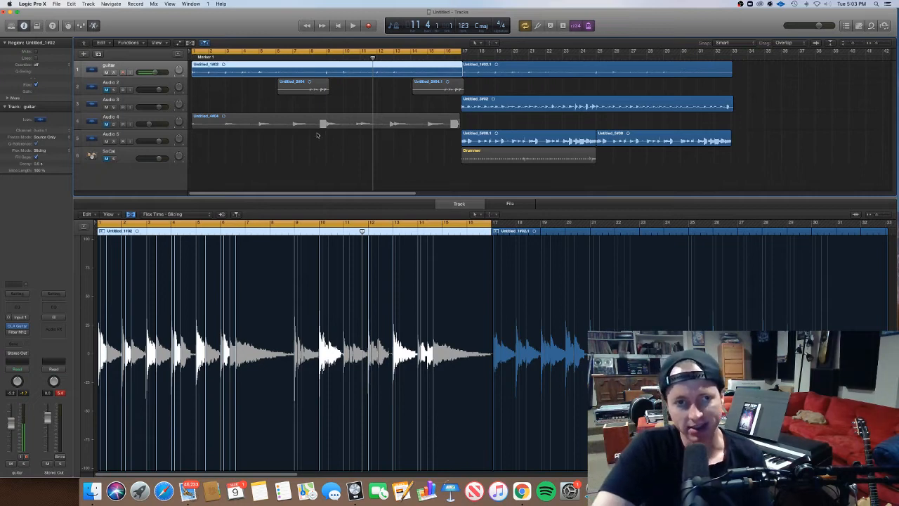
Move the Drummer region on the SoCal track to bar 1 and extend it to bar 17.
{"action": "left_click", "coordinate": [150, 121]}
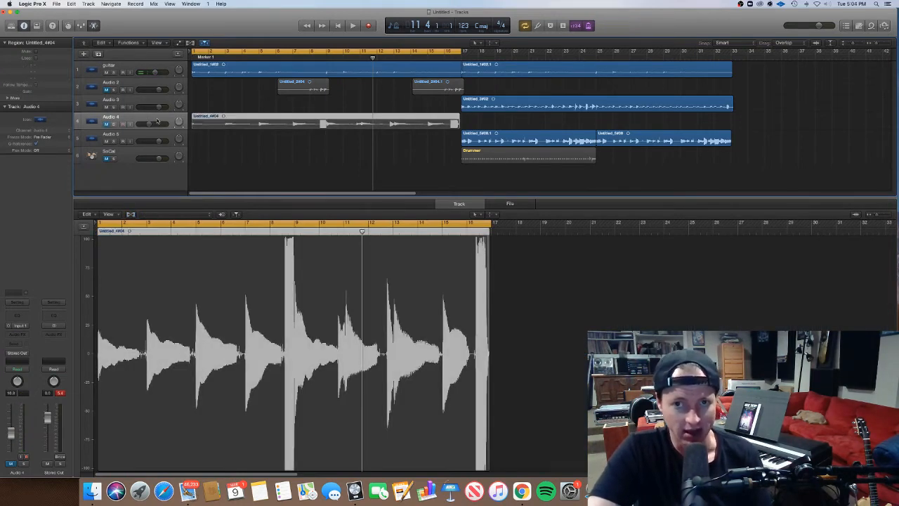
{"action": "left_click_drag", "start_coordinate": [466, 158], "coordinate": [196, 158]}
{"action": "left_click_drag", "start_coordinate": [324, 159], "coordinate": [461, 159]}
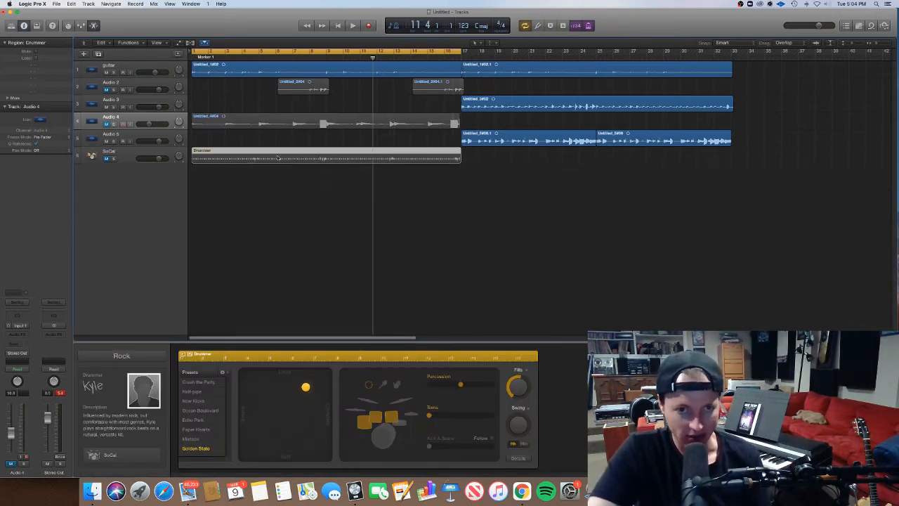
Apply the Ocean Boulevard preset to the Drummer region and make its pattern much simpler and softer.
{"action": "left_click", "coordinate": [202, 410]}
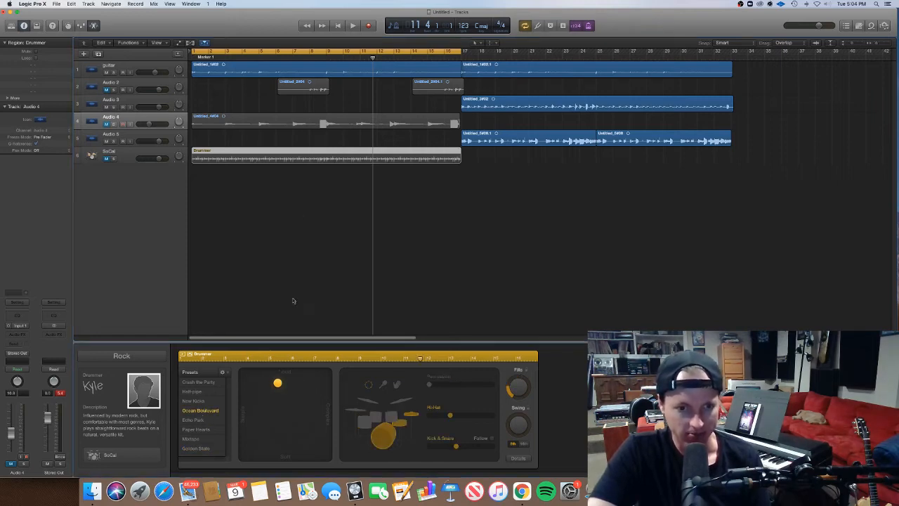
{"action": "left_click_drag", "start_coordinate": [248, 432], "coordinate": [243, 435]}
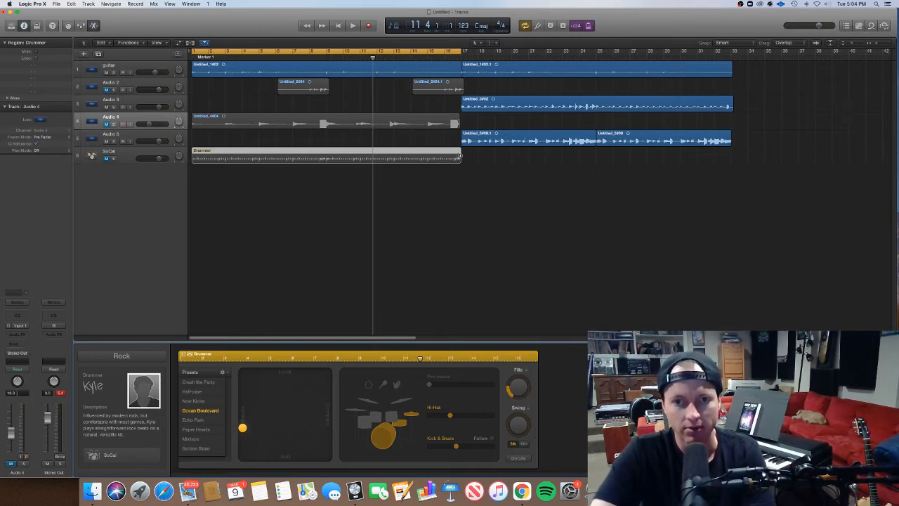
Extend the Drummer region to bar 33 and mute the regions on the Audio 3 and Audio 5 tracks.
{"action": "left_click_drag", "start_coordinate": [460, 156], "coordinate": [730, 176]}
{"action": "left_click", "coordinate": [538, 93]}
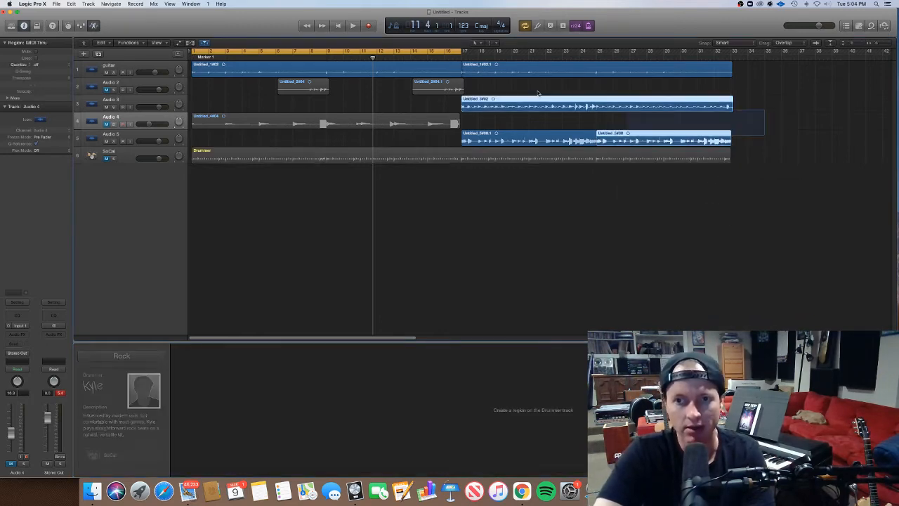
{"action": "left_click_drag", "start_coordinate": [538, 92], "coordinate": [522, 90]}
{"action": "key", "text": "ctrl+m"}
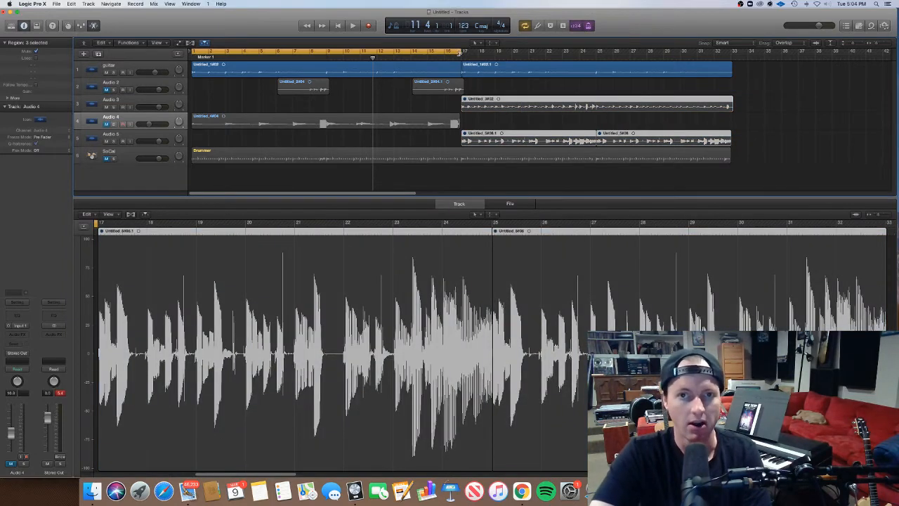
Extend the cycle range to bar 33 and solo the SoCal and guitar tracks.
{"action": "left_click_drag", "start_coordinate": [458, 54], "coordinate": [731, 113]}
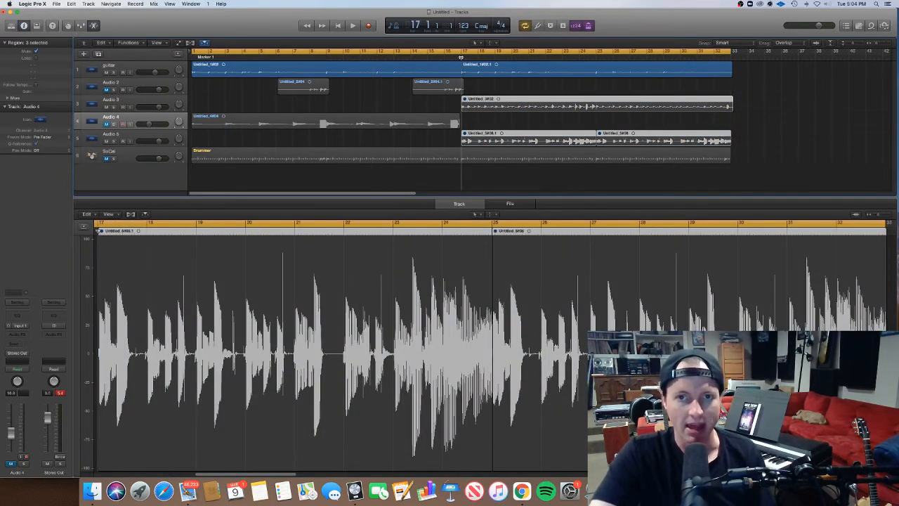
{"action": "left_click", "coordinate": [579, 57]}
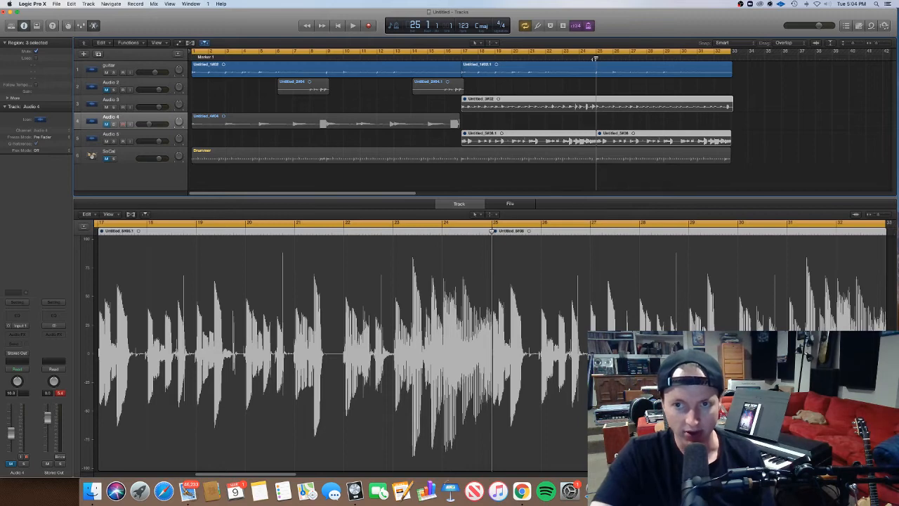
{"action": "left_click", "coordinate": [113, 158]}
{"action": "left_click", "coordinate": [114, 75]}
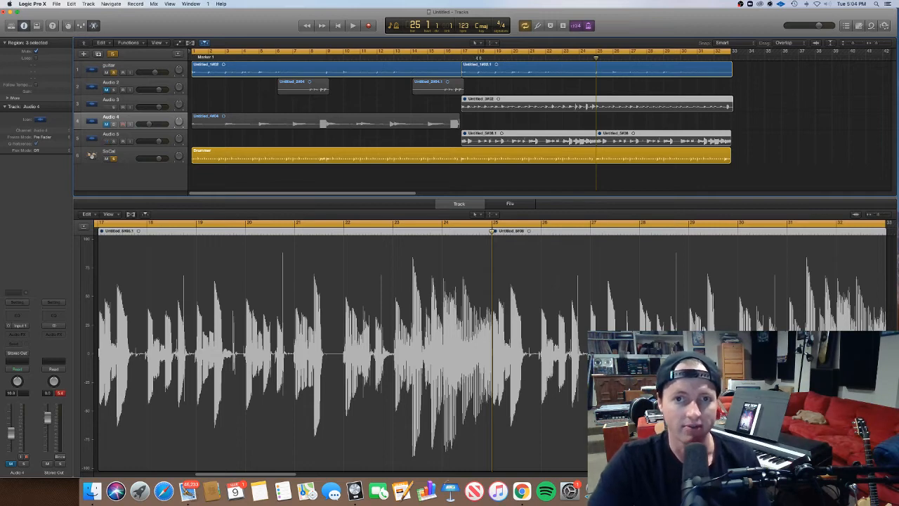
Play the soloed guitar and drums from bar 17 around the cycle back to bar 17, examining their timing with the editor closed.
{"action": "left_click", "coordinate": [461, 55]}
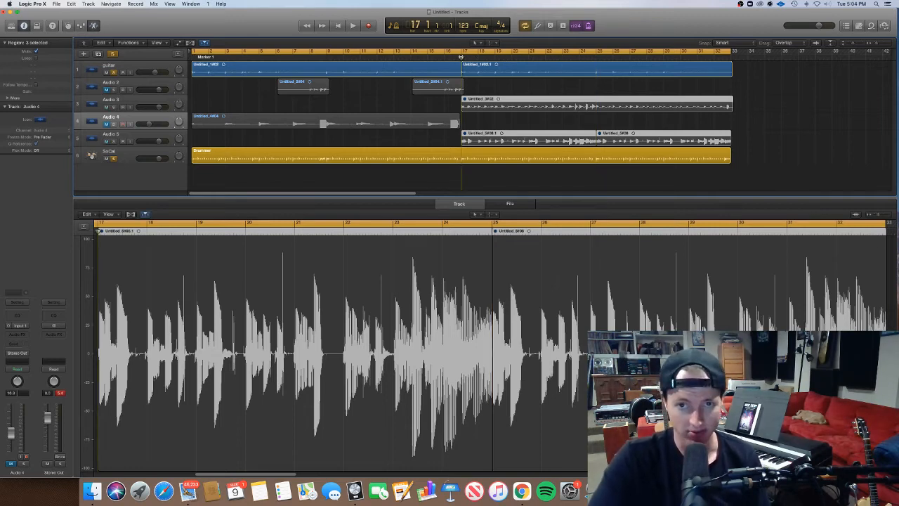
{"action": "key", "text": "space"}
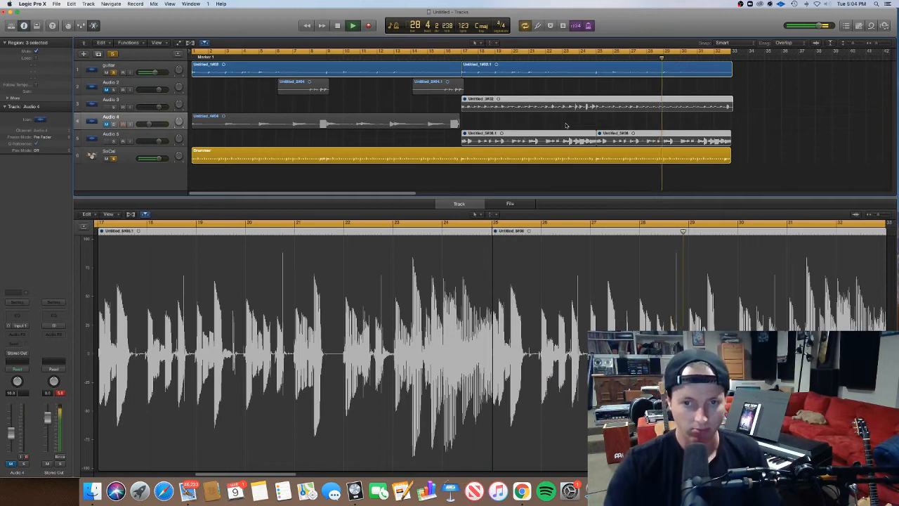
{"action": "key", "text": "e"}
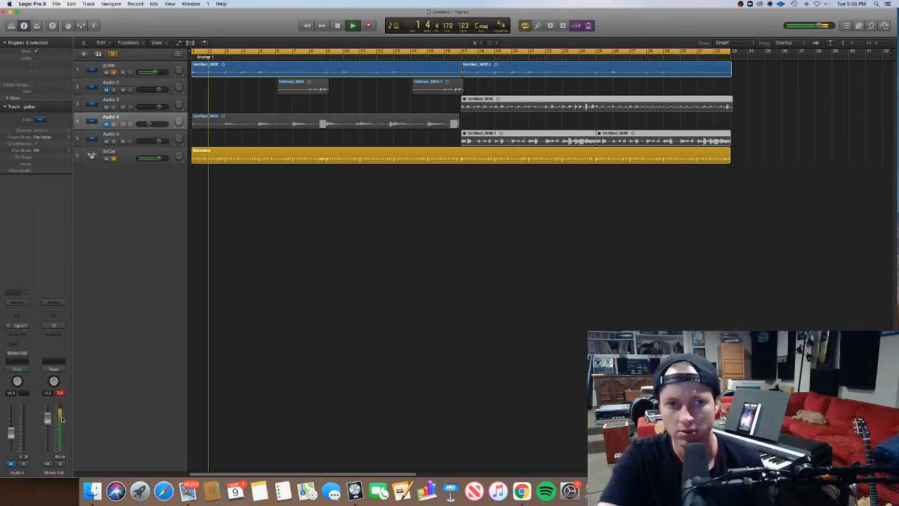
{"action": "key", "text": "super+Right"}
{"action": "key", "text": "super+Right"}
{"action": "key", "text": "super+Right"}
{"action": "key", "text": "super+Right"}
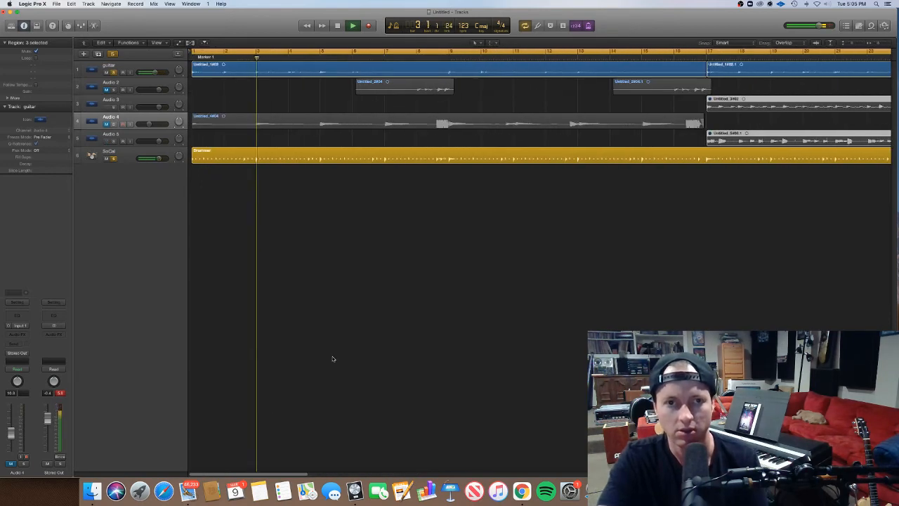
{"action": "key", "text": "super+Right"}
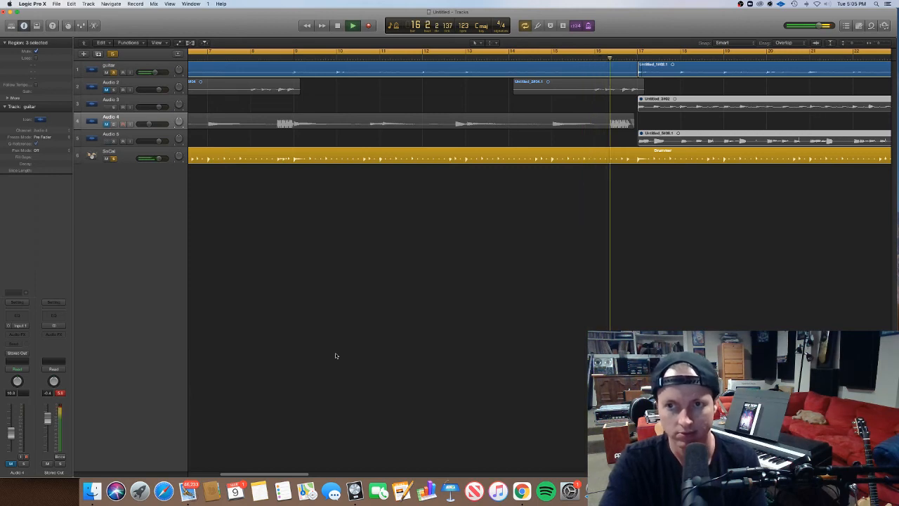
{"action": "key", "text": "space"}
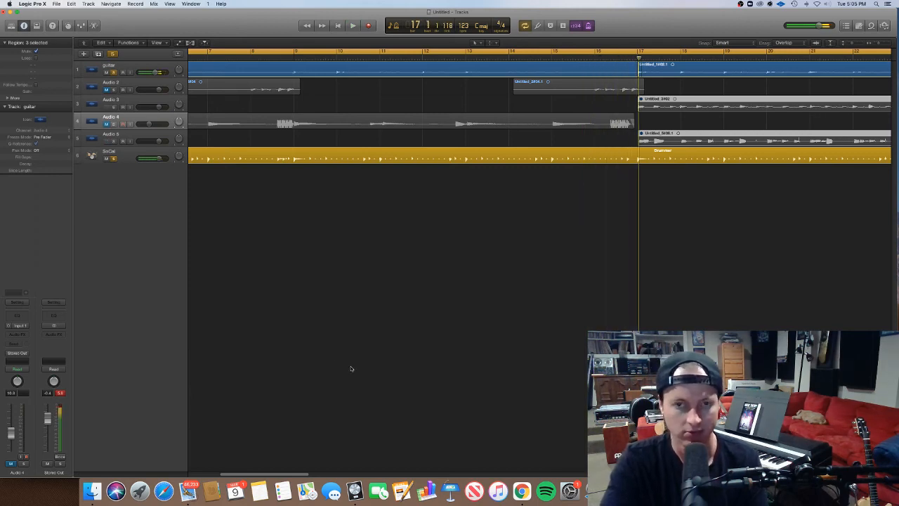
{"action": "scroll", "coordinate": [350, 369], "scroll_direction": "down", "scroll_amount": 5}
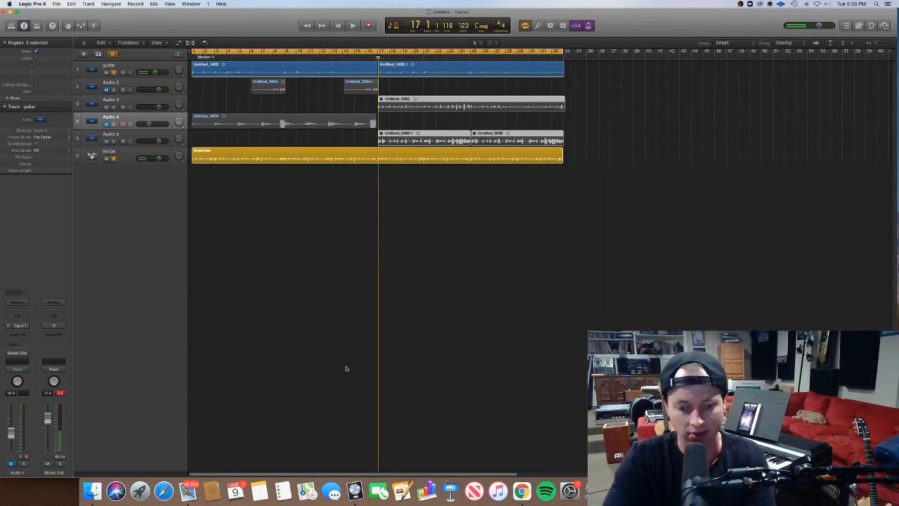